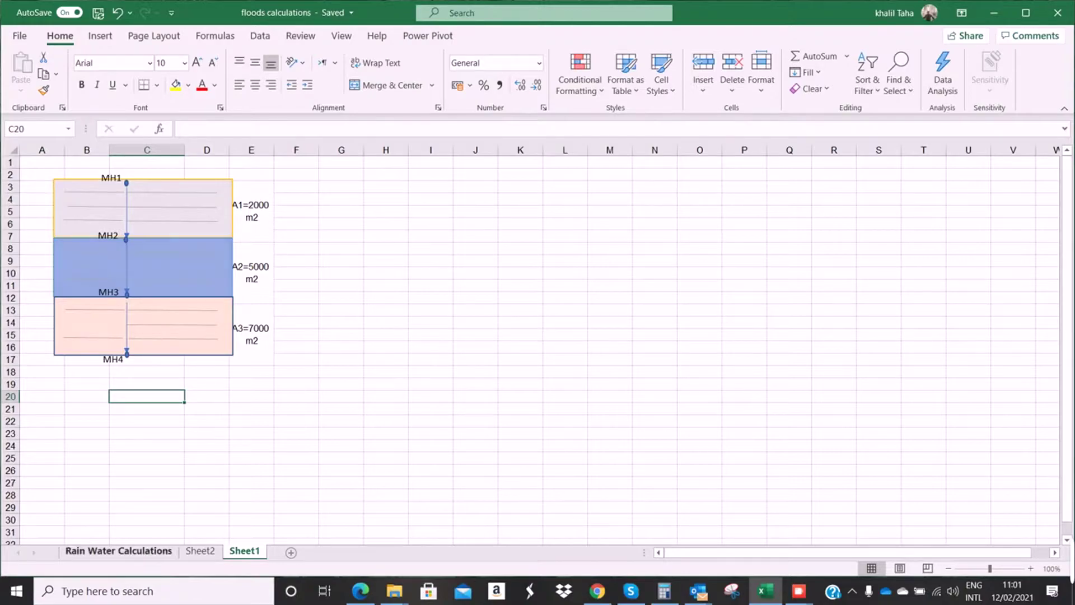
On the Rain Water Calculations sheet, review the first pipe's manholes, name and length, and the cumulative length formulas in E7 and E8.
{"action": "left_click", "coordinate": [118, 551]}
{"action": "left_click", "coordinate": [42, 273]}
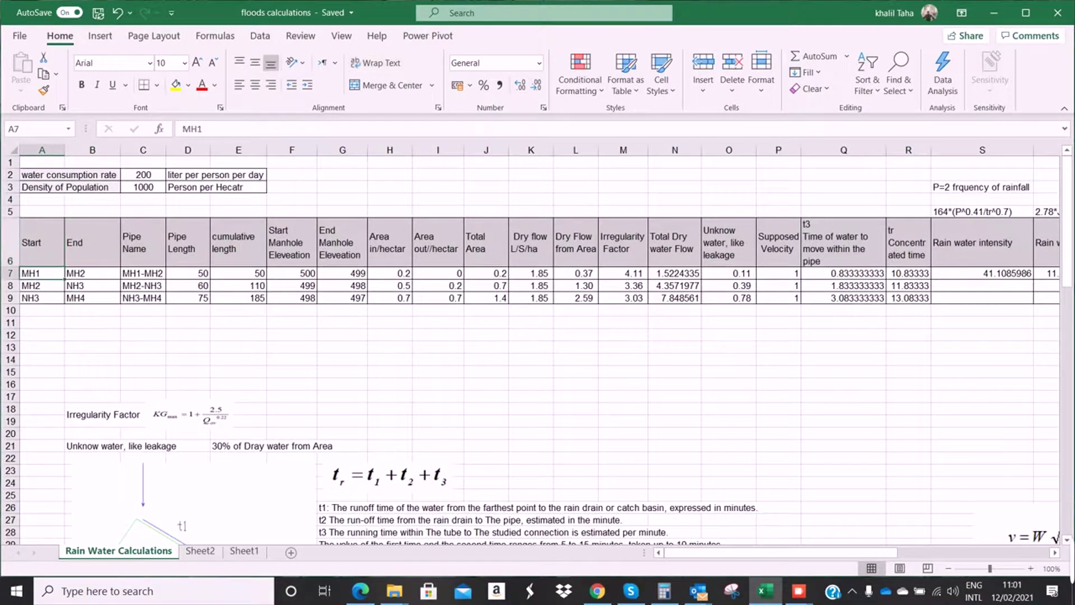
{"action": "left_click", "coordinate": [92, 274]}
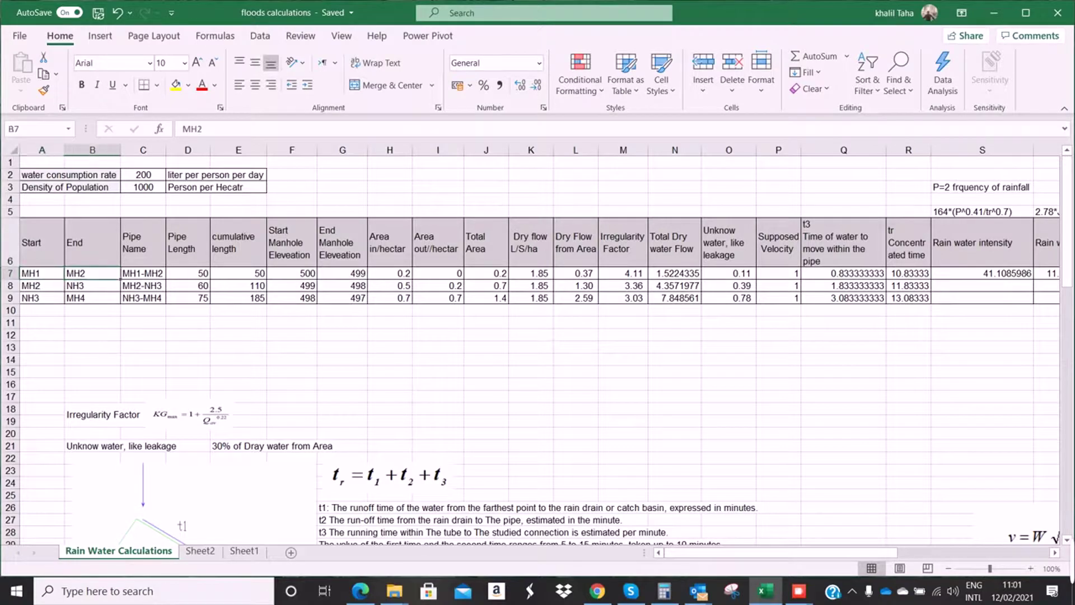
{"action": "left_click", "coordinate": [143, 273]}
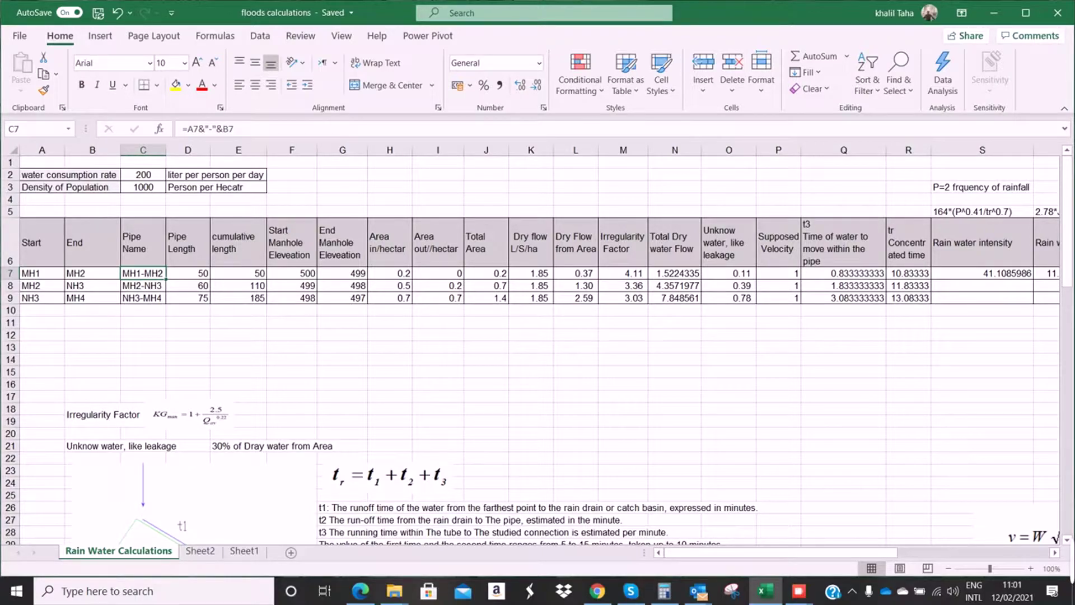
{"action": "left_click", "coordinate": [189, 273]}
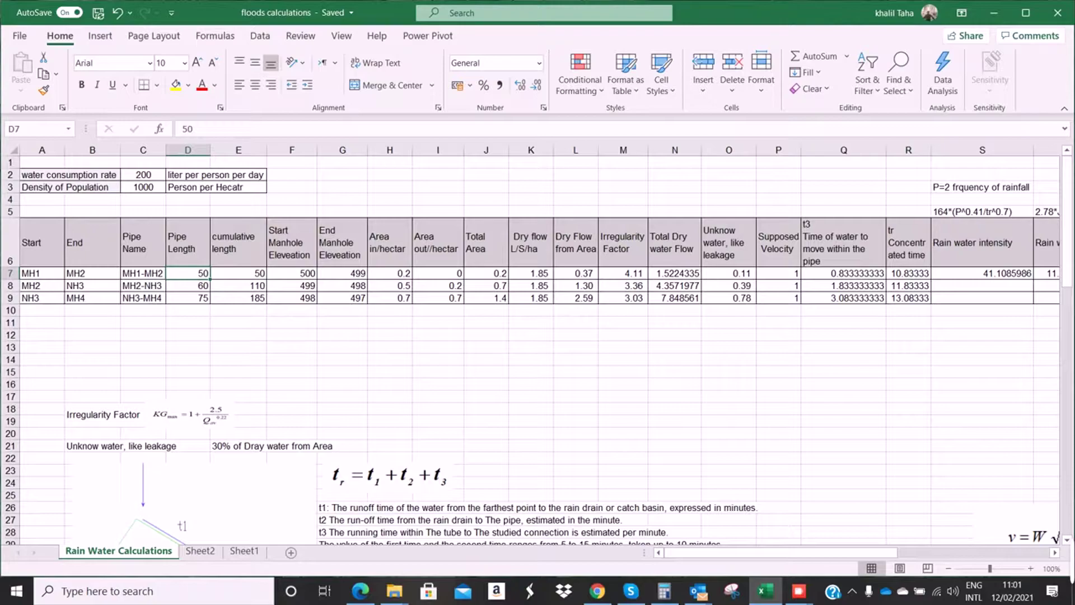
{"action": "left_click", "coordinate": [238, 274]}
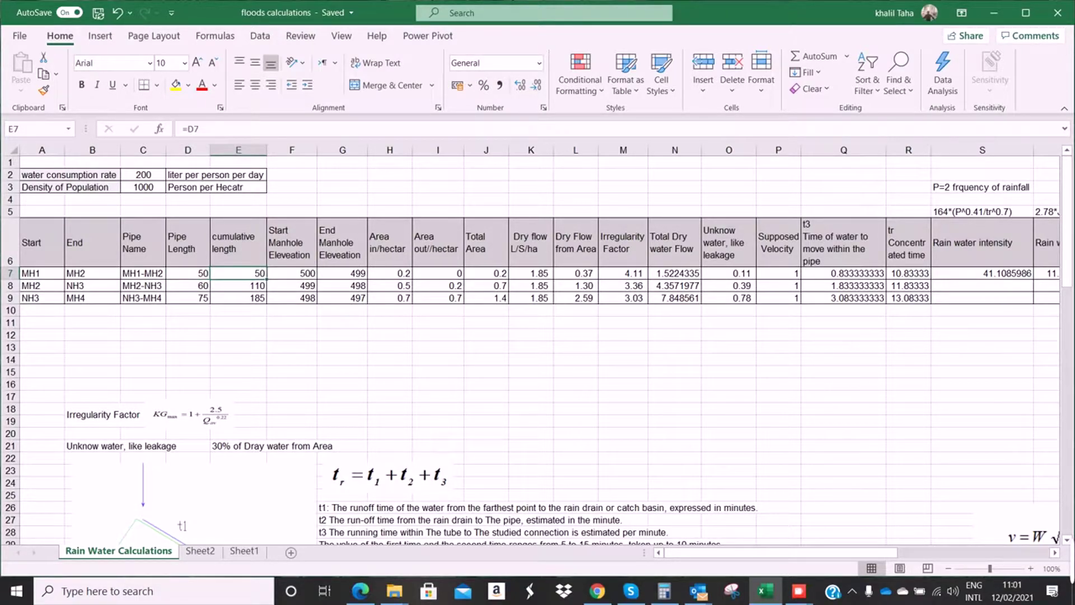
{"action": "left_click", "coordinate": [239, 286]}
{"action": "key", "text": "ctrl+c"}
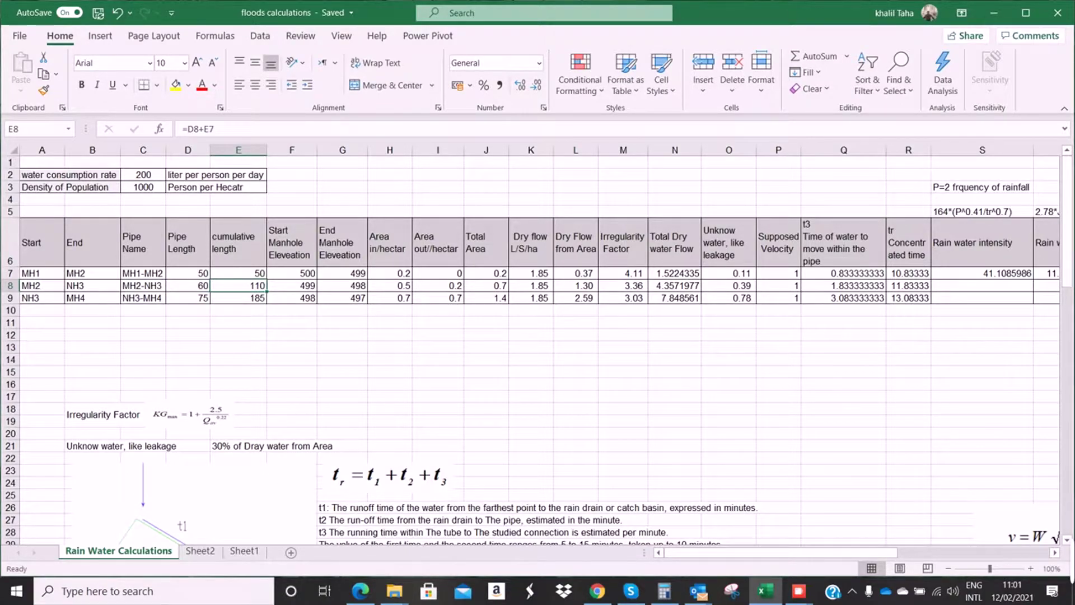
Check the start and end manhole elevations of the first pipe against its MH1 and MH2 manholes.
{"action": "left_click", "coordinate": [292, 273]}
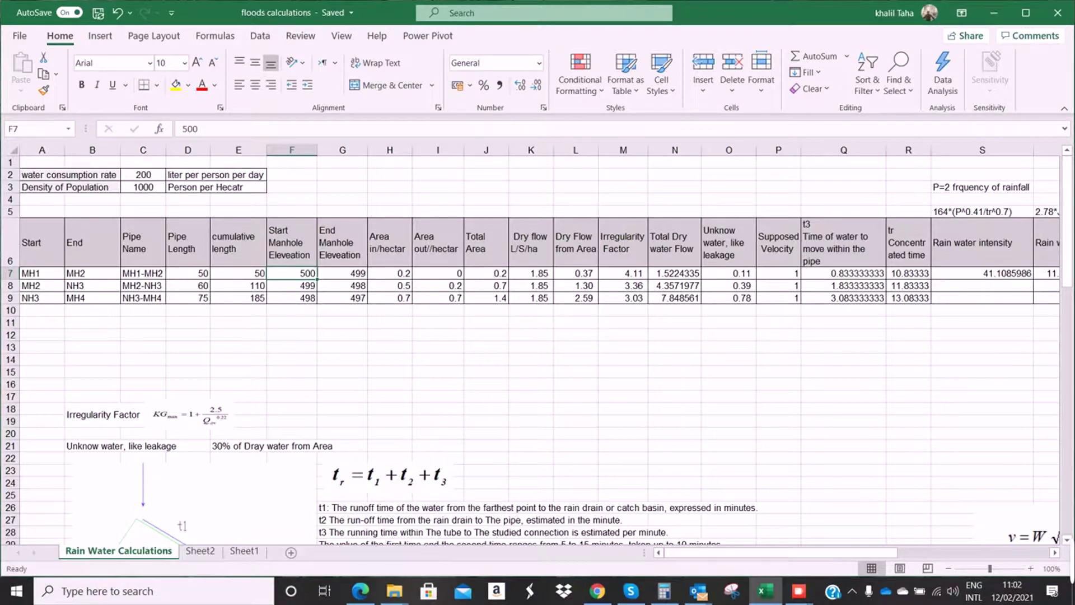
{"action": "left_click", "coordinate": [42, 273]}
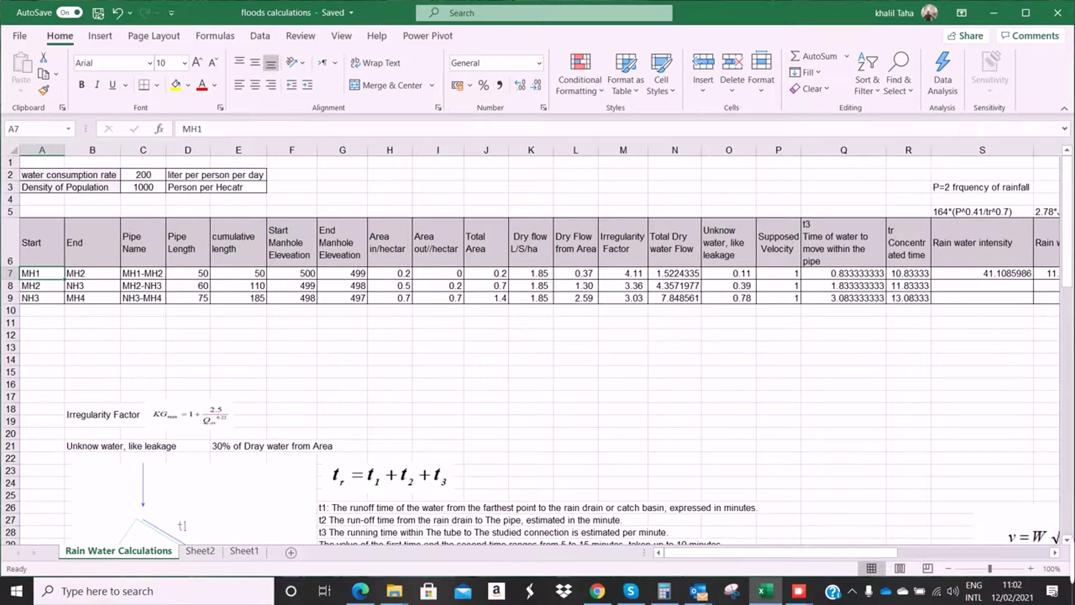
{"action": "left_click", "coordinate": [292, 273]}
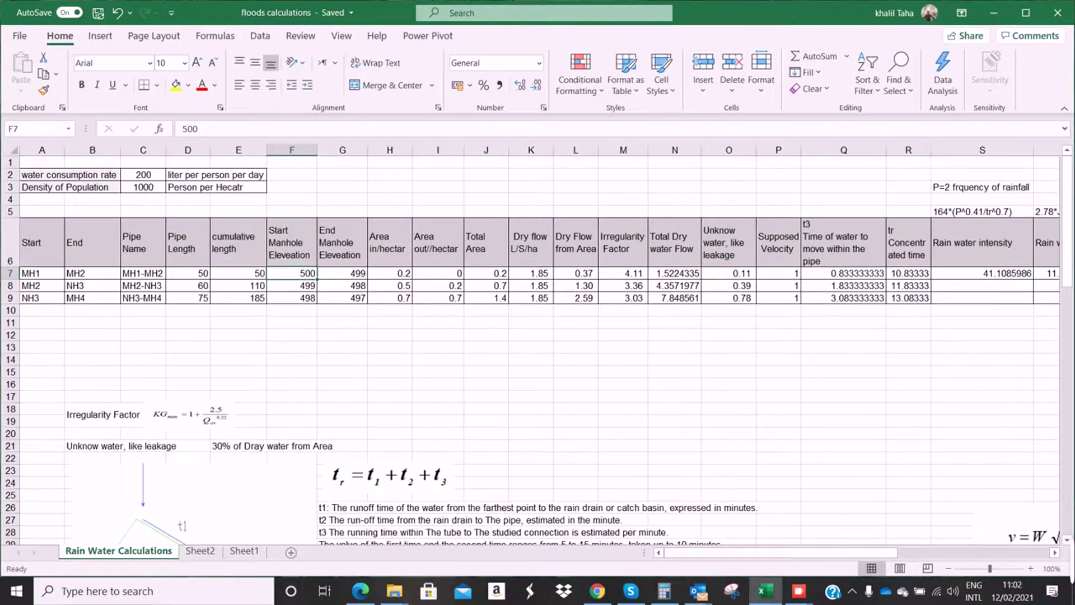
{"action": "left_click", "coordinate": [343, 273]}
{"action": "left_click", "coordinate": [92, 274]}
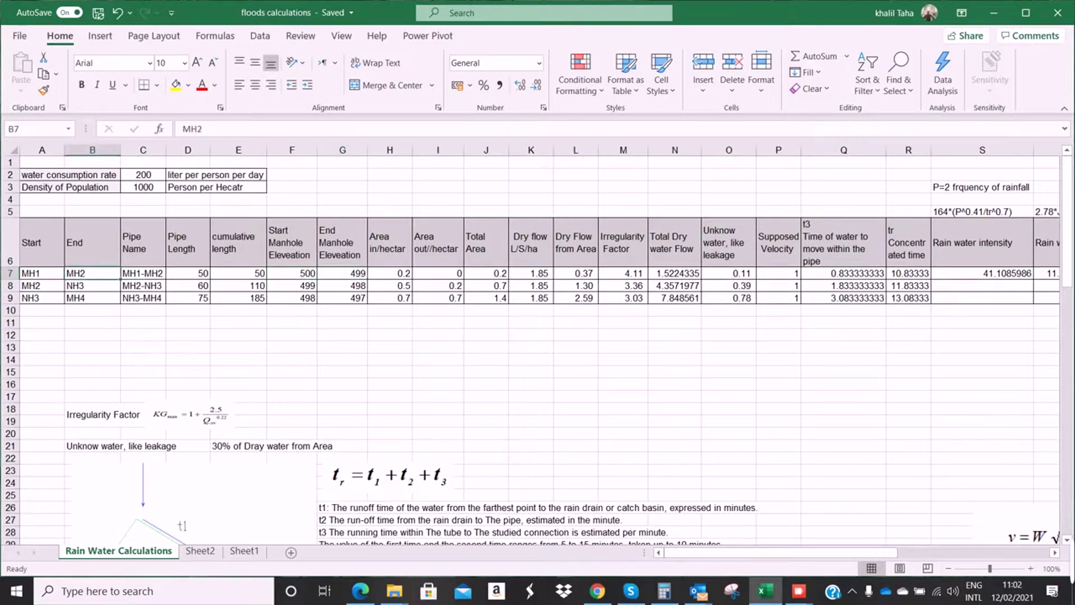
{"action": "left_click", "coordinate": [343, 273]}
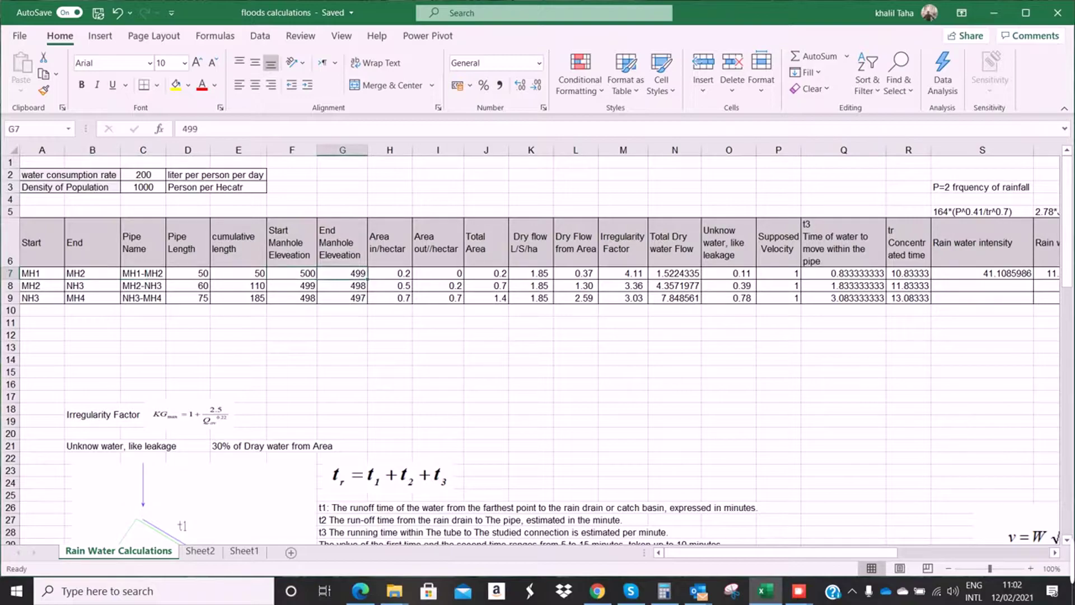
Convert the A1 area to hectares in cell F5 of Sheet1 with the formula =2000/10000.
{"action": "scroll", "coordinate": [540, 347], "scroll_direction": "right", "scroll_amount": 1}
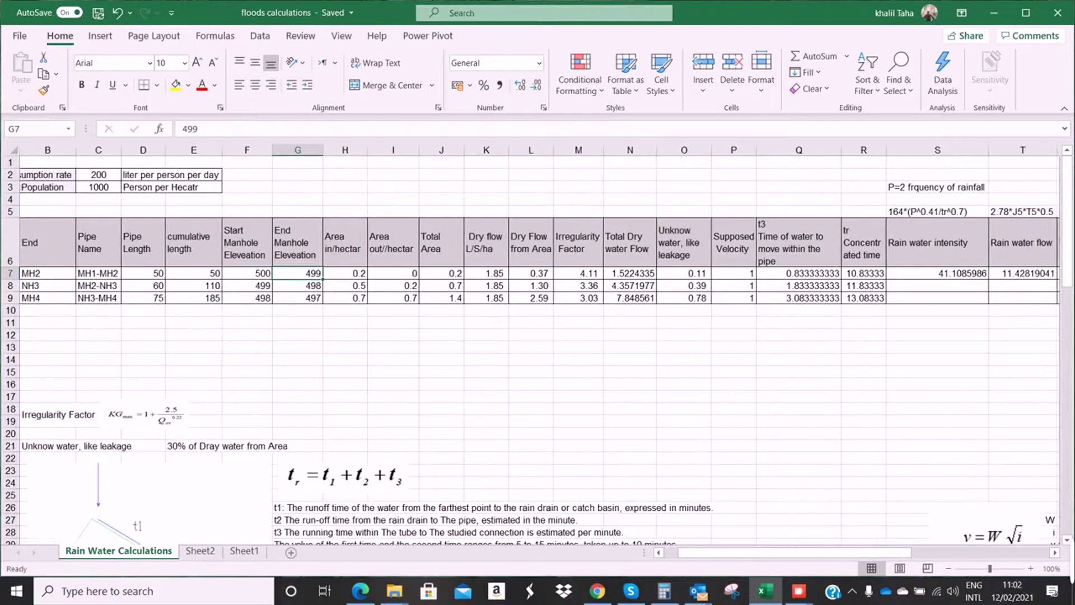
{"action": "left_click", "coordinate": [345, 273]}
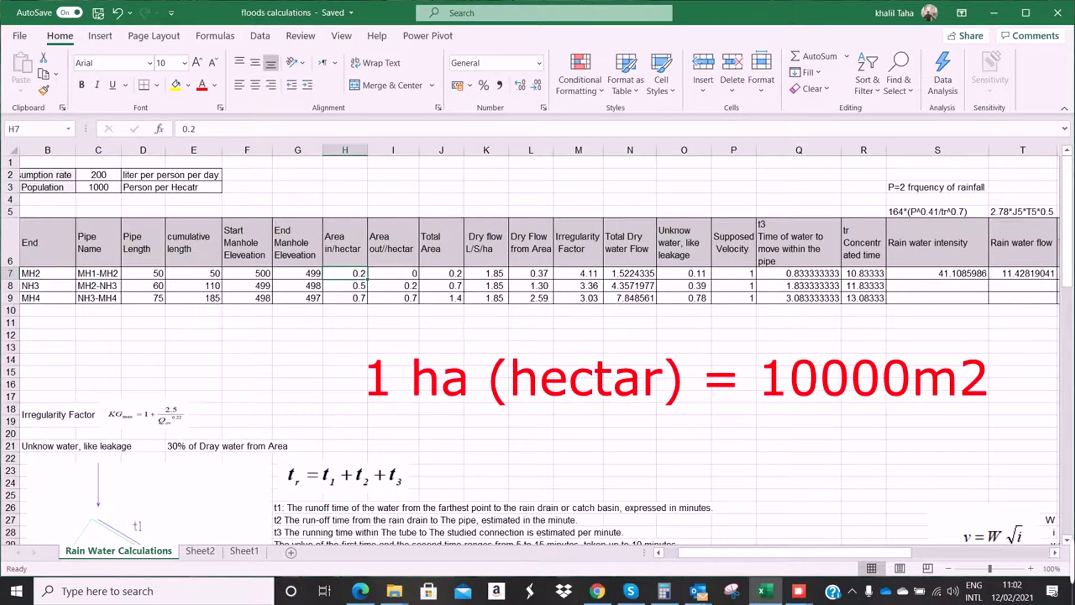
{"action": "left_click", "coordinate": [244, 550]}
{"action": "left_click", "coordinate": [251, 211]}
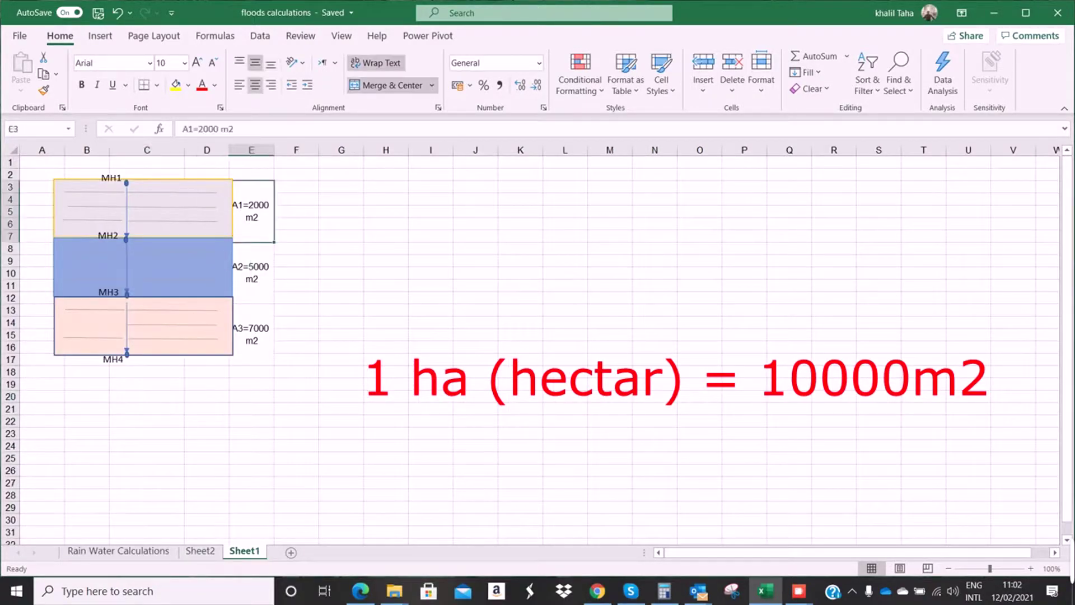
{"action": "left_click", "coordinate": [296, 211]}
{"action": "type", "text": "=2"}
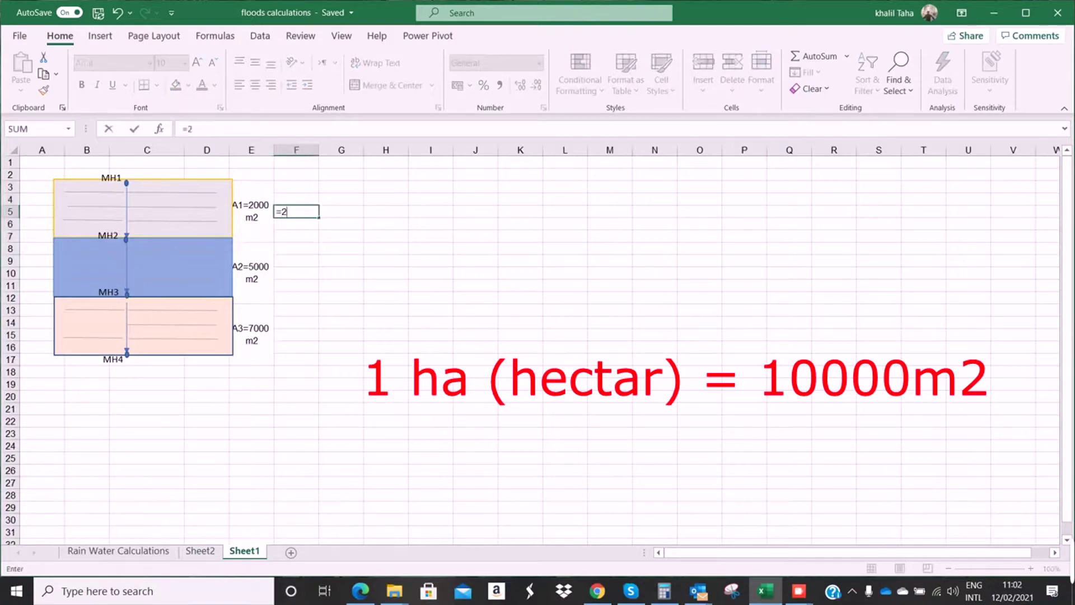
{"action": "type", "text": "000/"}
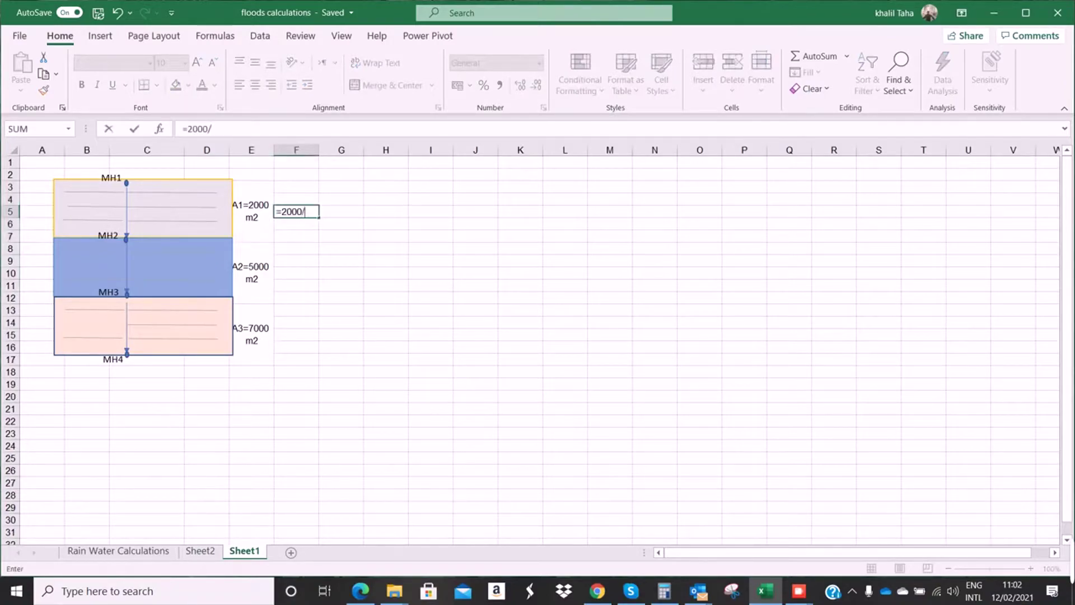
{"action": "type", "text": "10000"}
{"action": "key", "text": "Return"}
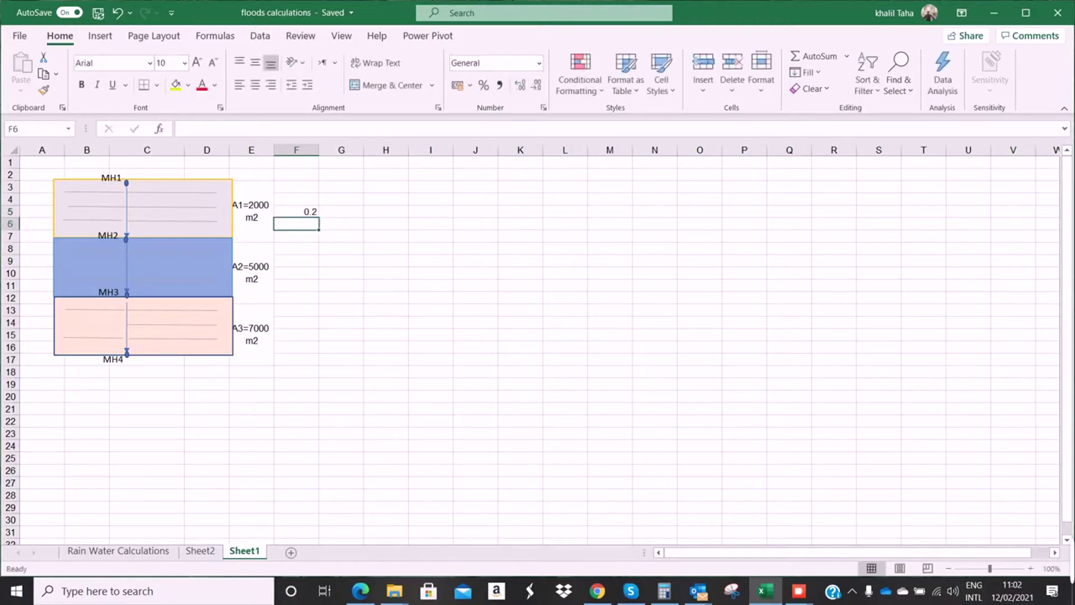
On the Rain Water Calculations sheet, review the inside areas of all three pipes and the first pipe's outside area.
{"action": "left_click", "coordinate": [118, 550]}
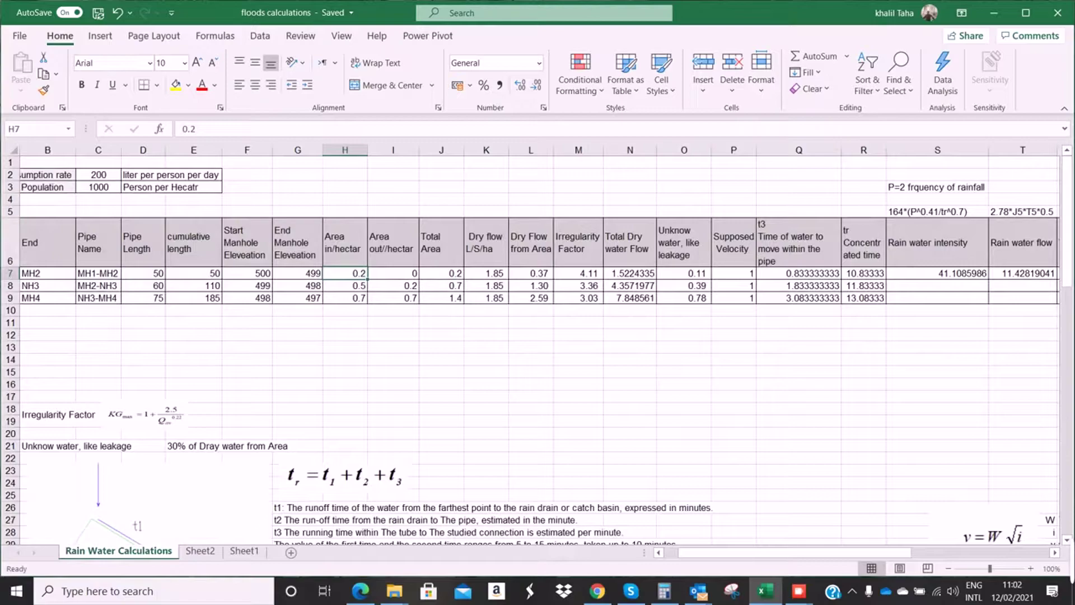
{"action": "left_click", "coordinate": [345, 286]}
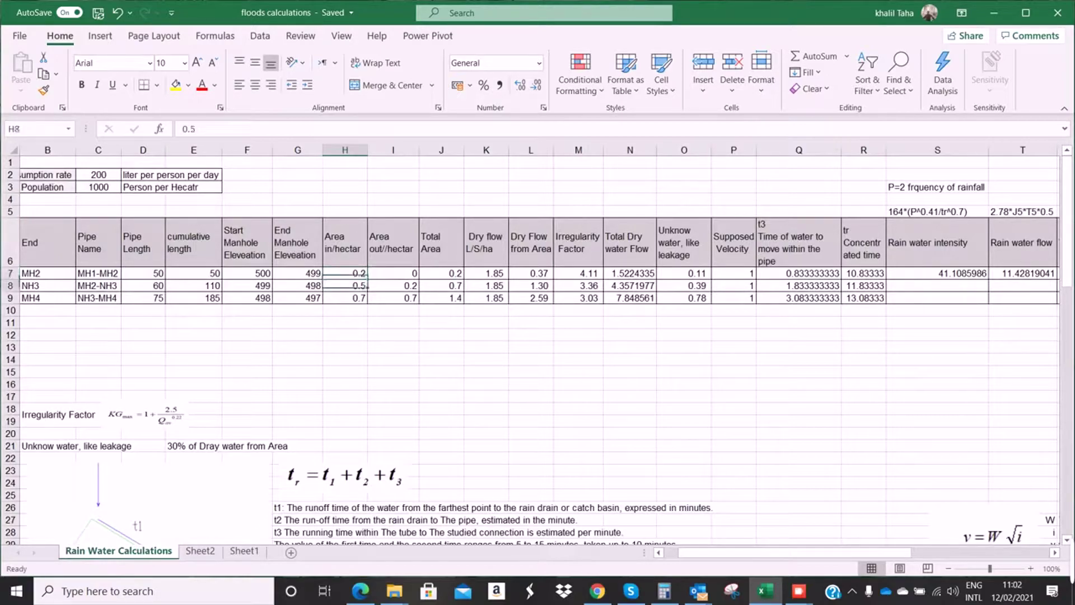
{"action": "left_click", "coordinate": [345, 298]}
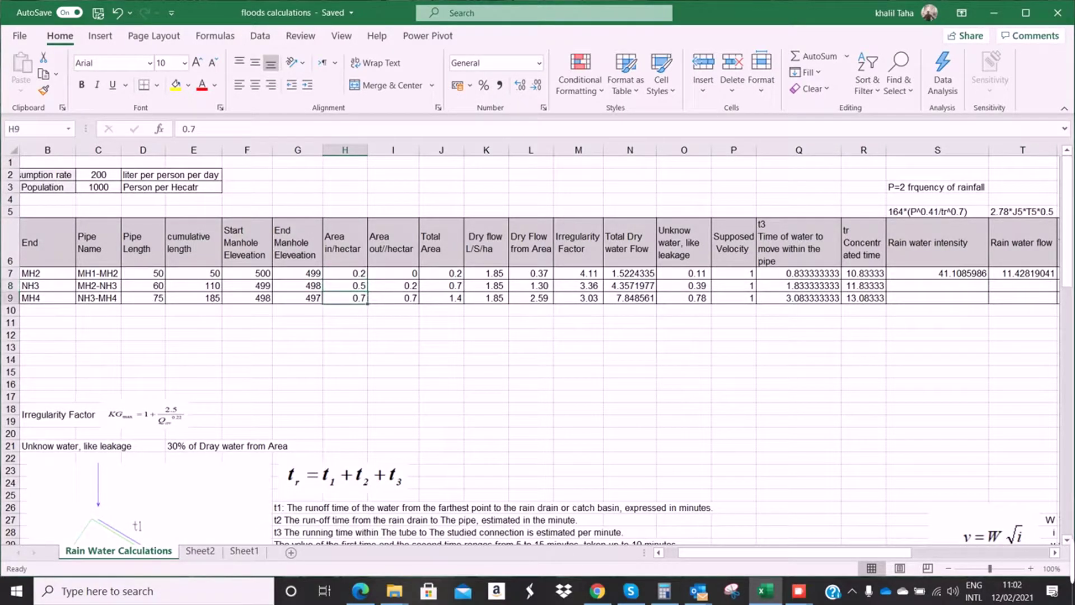
{"action": "left_click", "coordinate": [393, 273]}
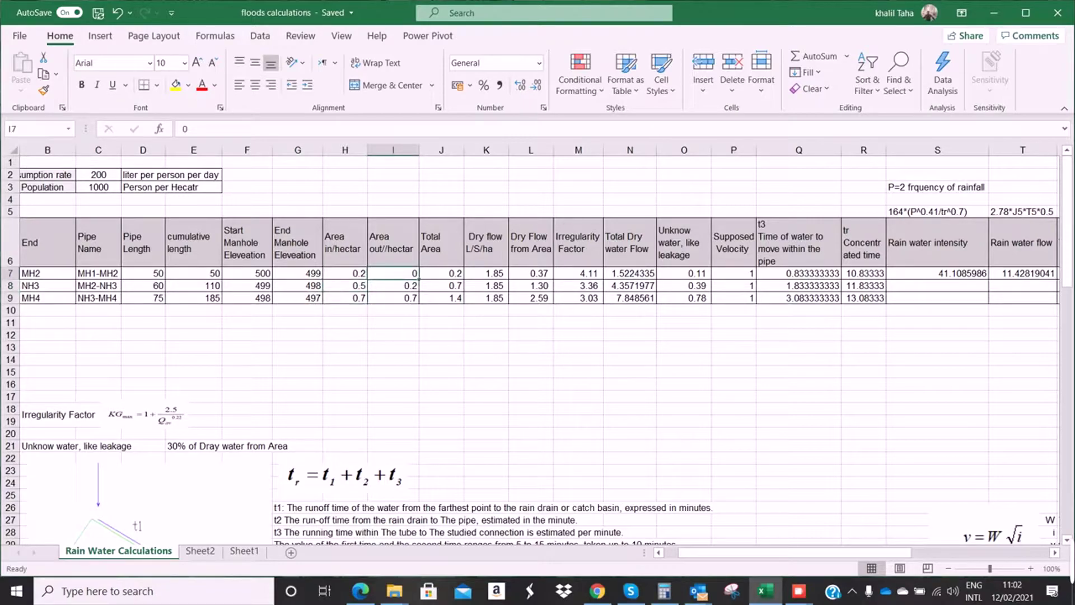
{"action": "left_click", "coordinate": [345, 274]}
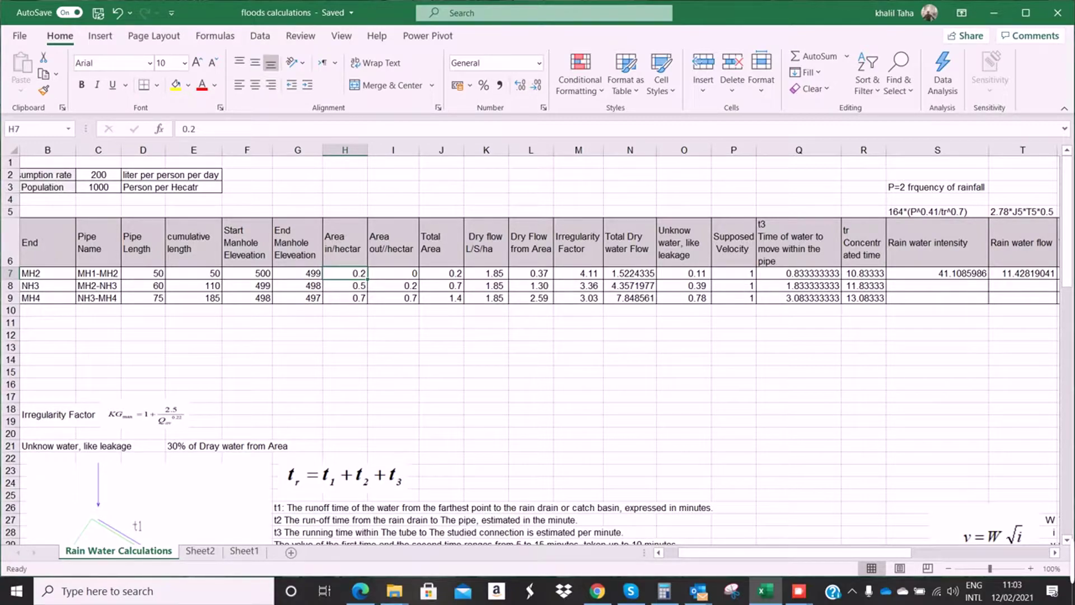
{"action": "left_click", "coordinate": [393, 273]}
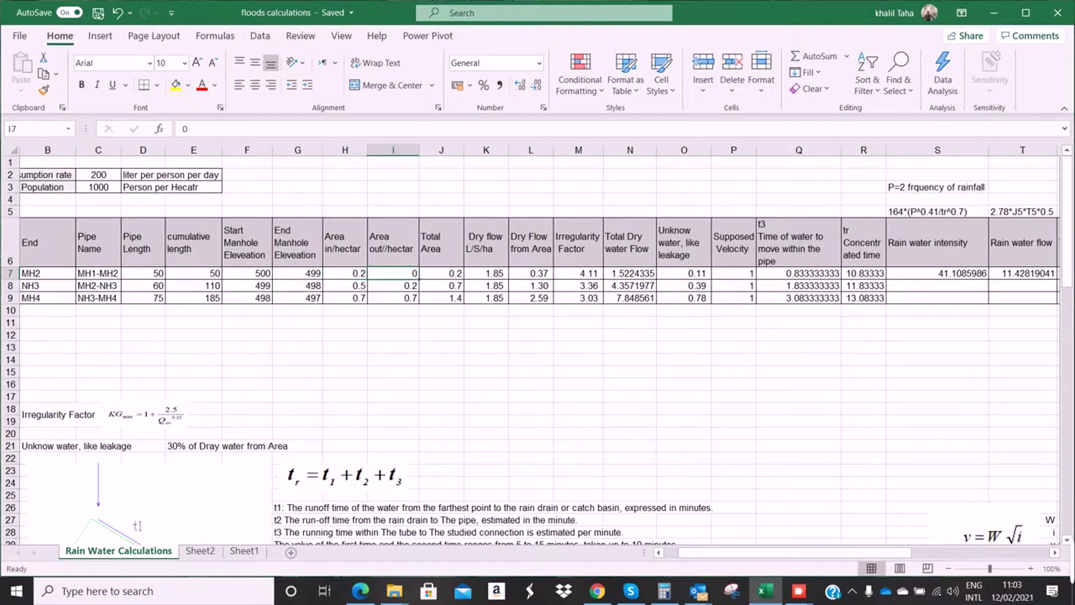
{"action": "left_click", "coordinate": [345, 274]}
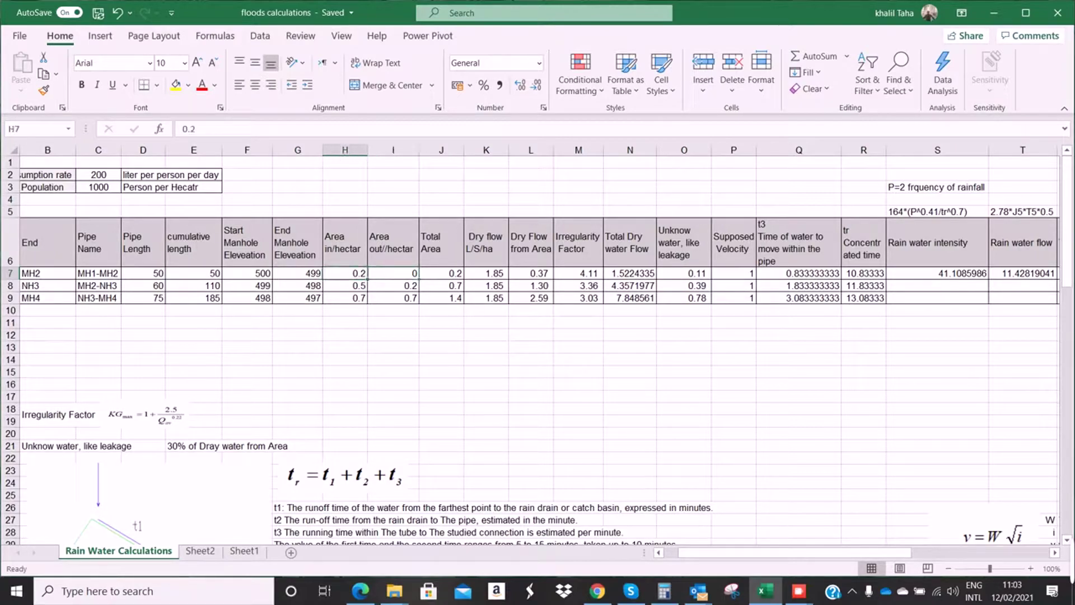
Examine the A1 and A2 catchment areas on the Sheet1 manhole diagram.
{"action": "left_click", "coordinate": [244, 551]}
{"action": "left_click", "coordinate": [171, 207]}
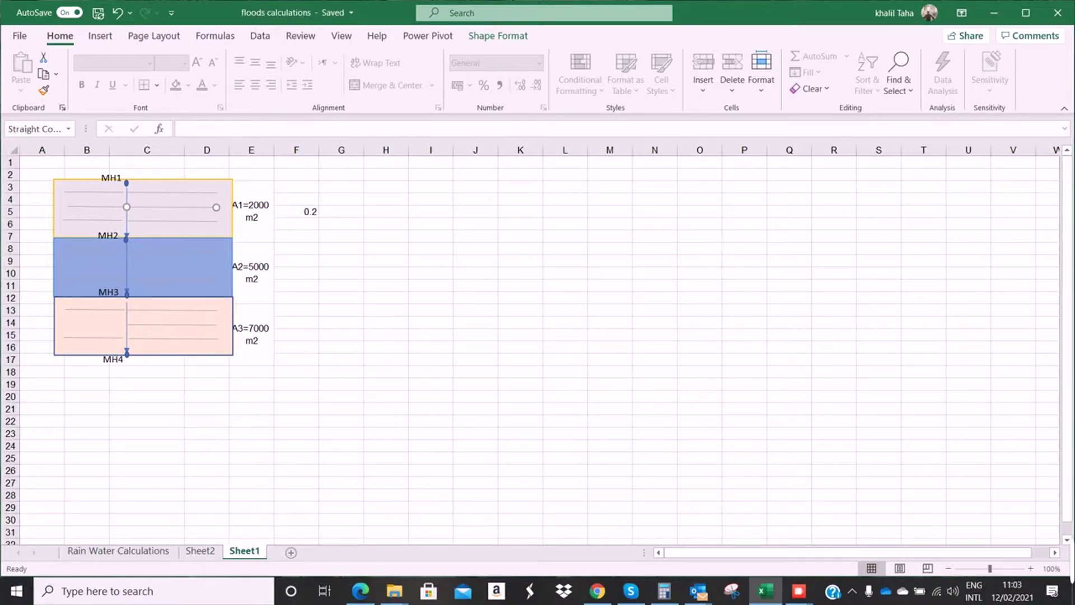
{"action": "left_click", "coordinate": [168, 267]}
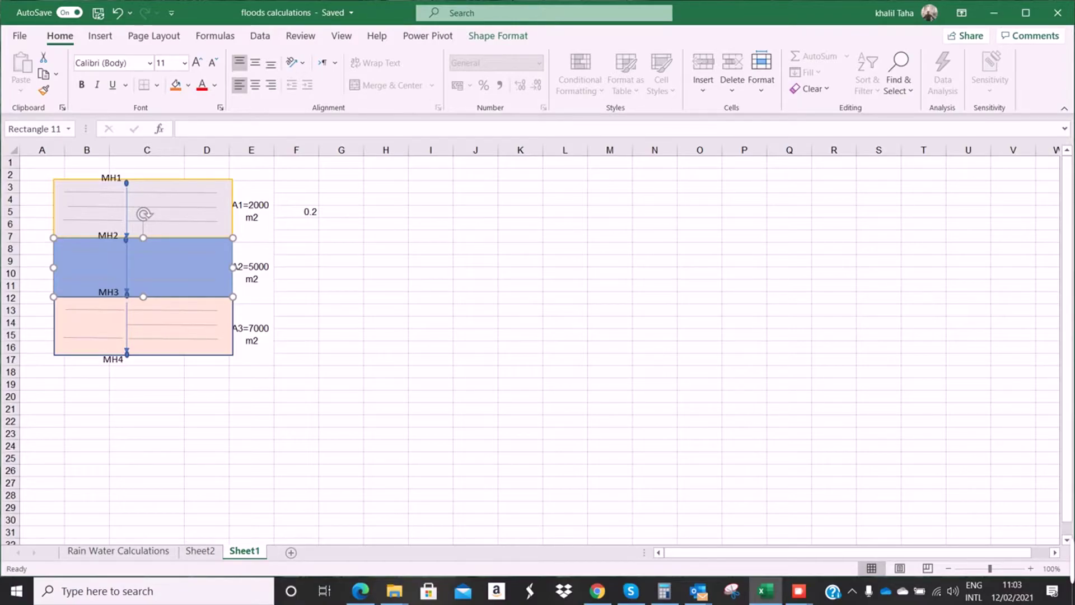
On the Rain Water Calculations sheet, inspect how the outside areas in I8 and I9 derive from the upstream pipes' inside areas.
{"action": "left_click", "coordinate": [118, 551]}
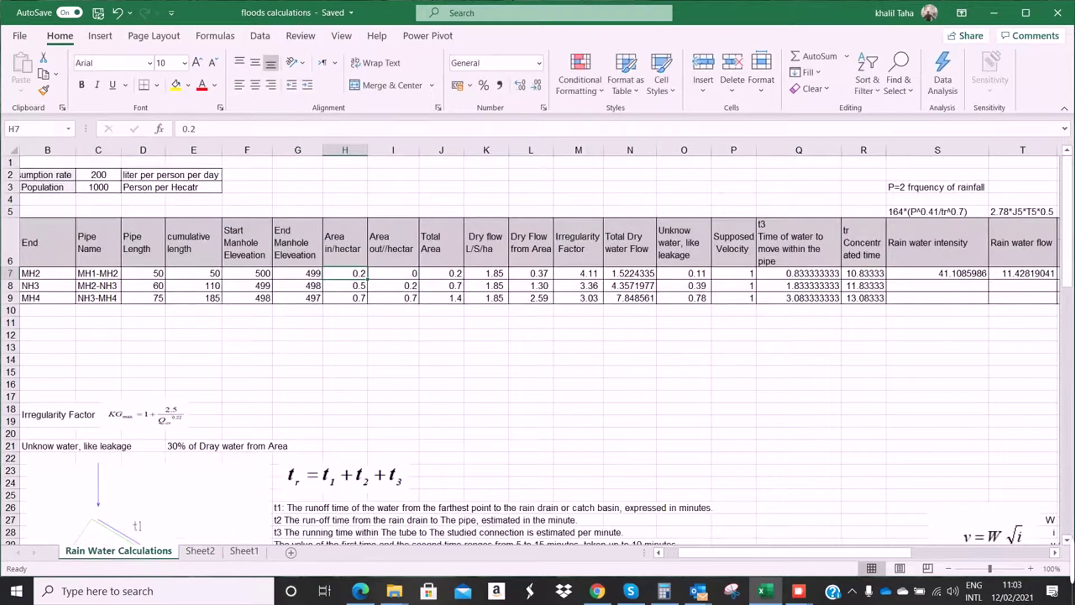
{"action": "left_click", "coordinate": [441, 286]}
{"action": "left_click", "coordinate": [345, 286]}
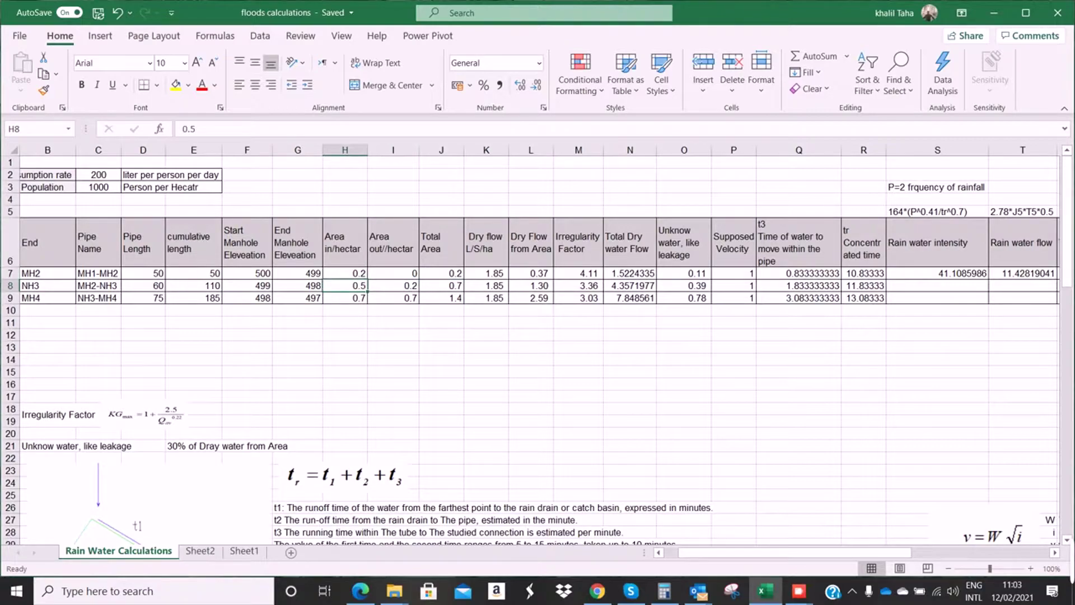
{"action": "left_click", "coordinate": [393, 286]}
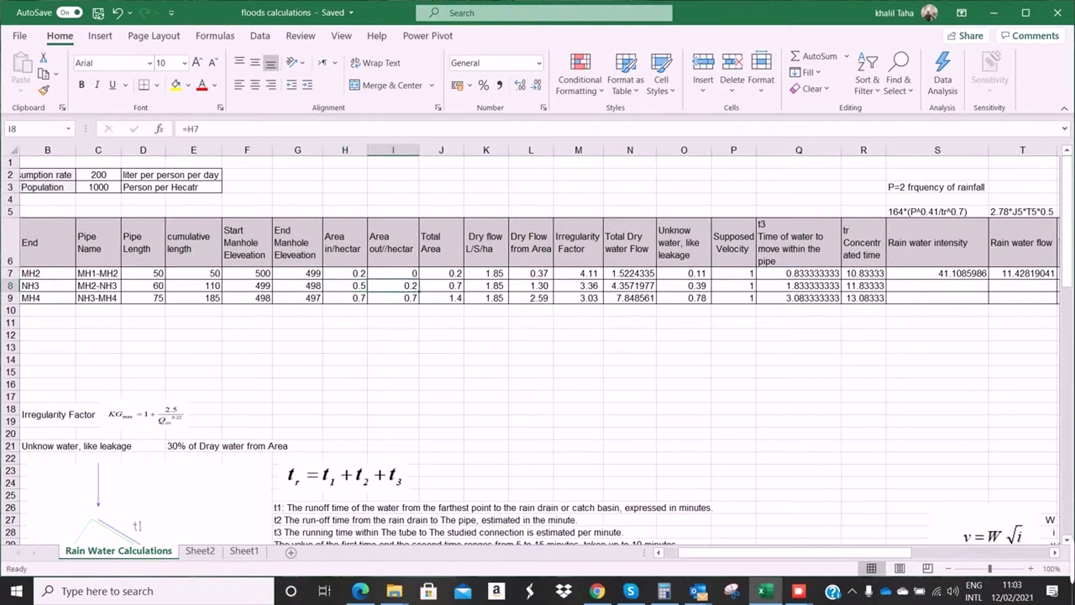
{"action": "left_click", "coordinate": [345, 298]}
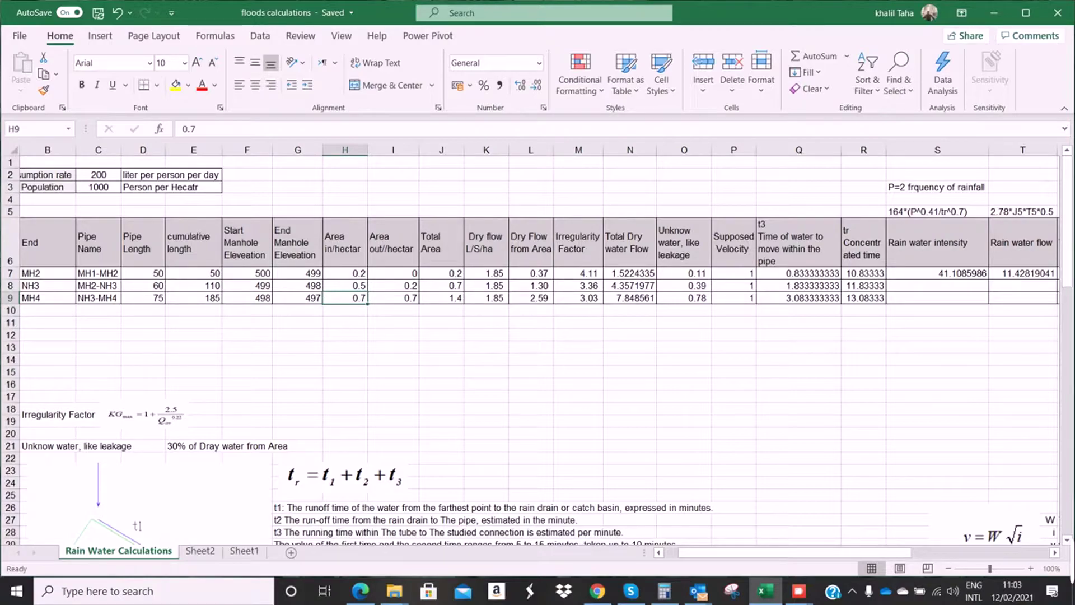
{"action": "left_click", "coordinate": [393, 298]}
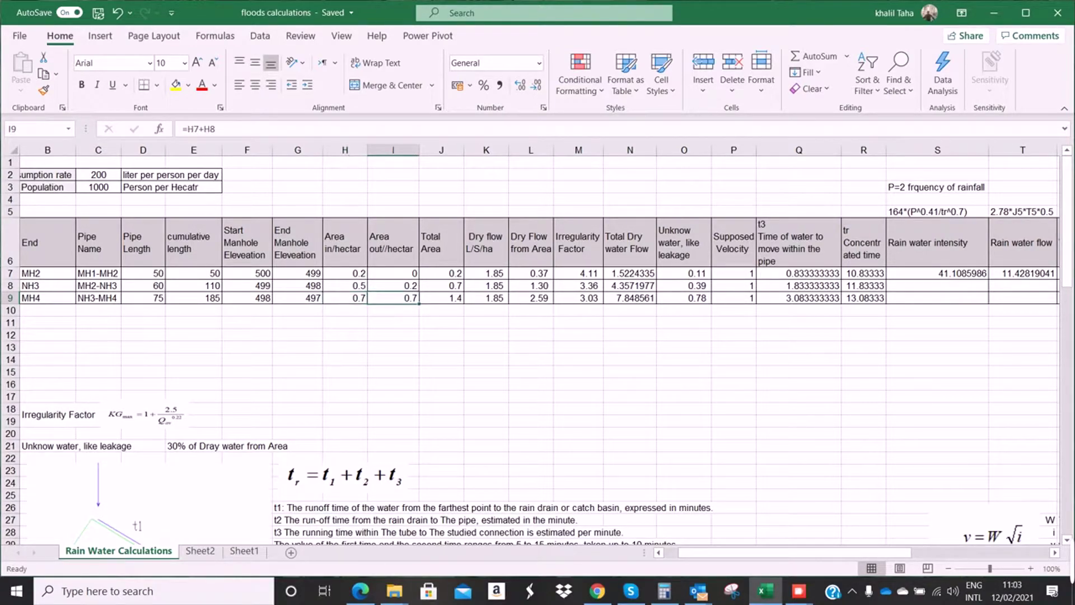
{"action": "left_click_drag", "start_coordinate": [345, 274], "coordinate": [345, 285]}
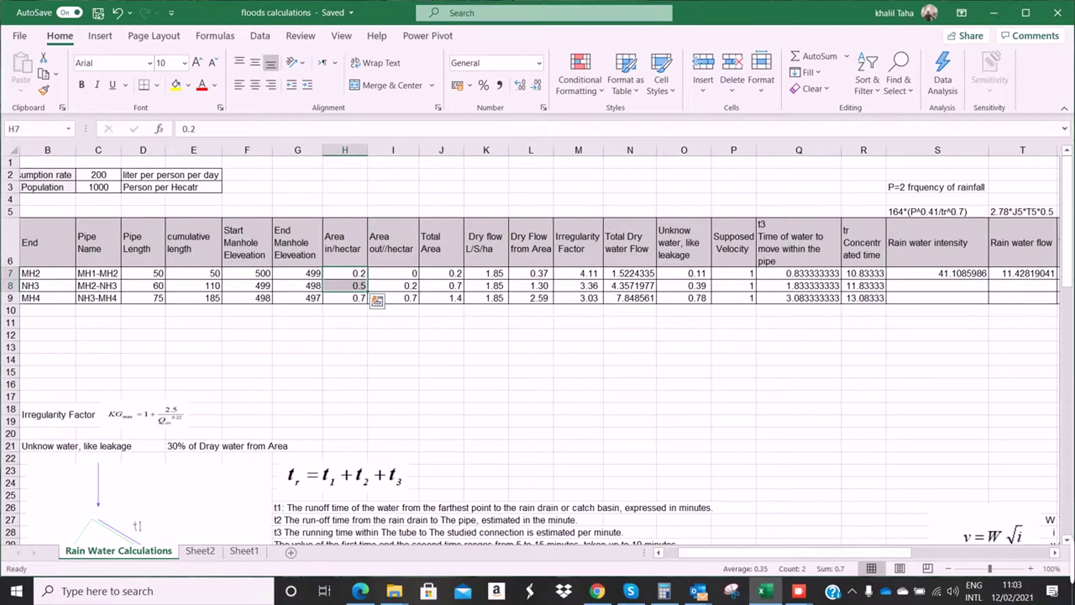
{"action": "left_click", "coordinate": [394, 298]}
Inspect the Total Area formulas for the three pipes in cells J7 to J9.
{"action": "left_click", "coordinate": [441, 298]}
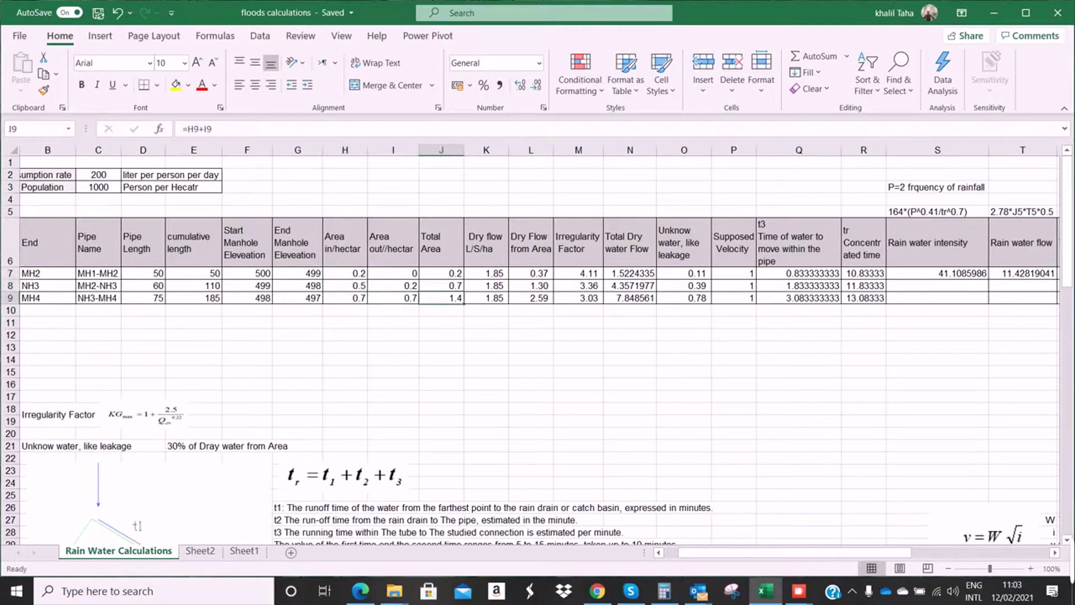
{"action": "left_click", "coordinate": [441, 273]}
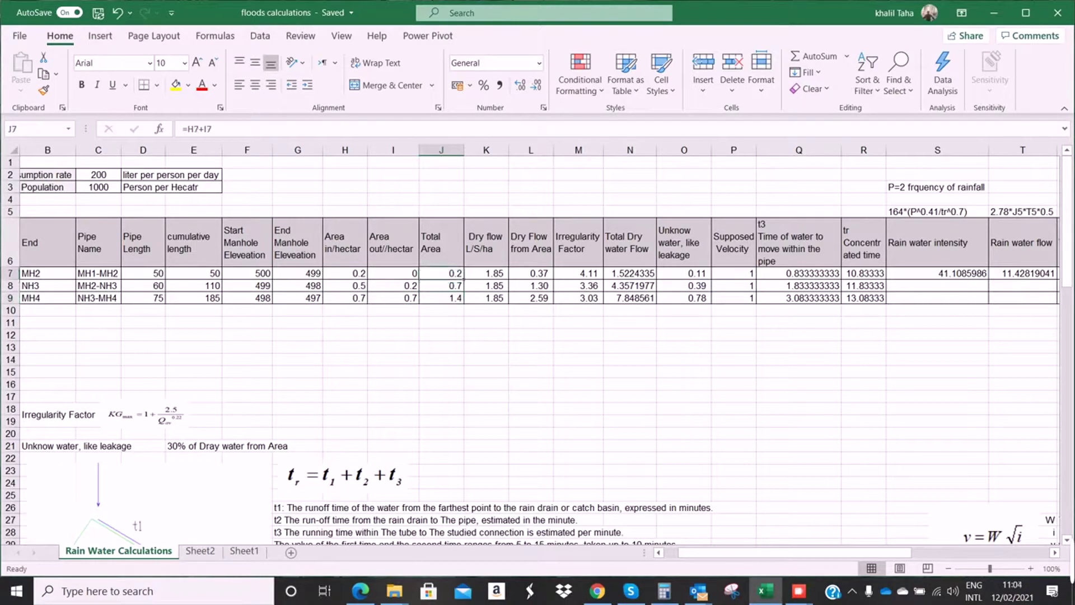
{"action": "left_click", "coordinate": [442, 285]}
{"action": "left_click", "coordinate": [442, 298]}
{"action": "mouse_move", "coordinate": [441, 274]}
{"action": "left_mouse_down"}
{"action": "mouse_move", "coordinate": [442, 298]}
{"action": "mouse_move", "coordinate": [442, 274]}
{"action": "mouse_move", "coordinate": [441, 286]}
{"action": "left_mouse_up"}
{"action": "left_click", "coordinate": [442, 298]}
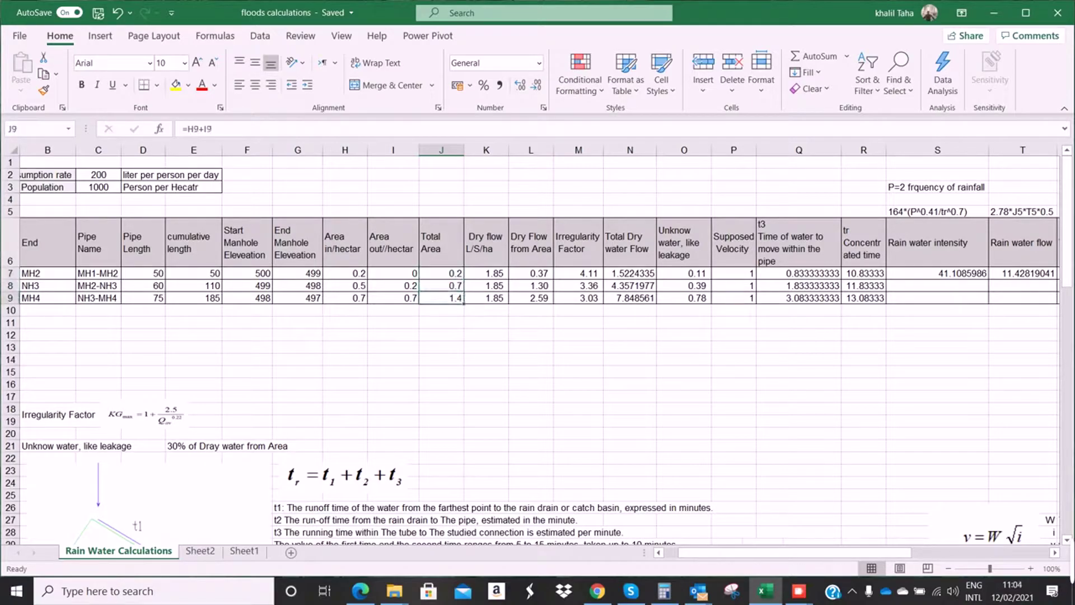
Inspect the Dry flow formula in K7 and the water consumption rate in C2 that feeds it.
{"action": "left_click", "coordinate": [486, 274]}
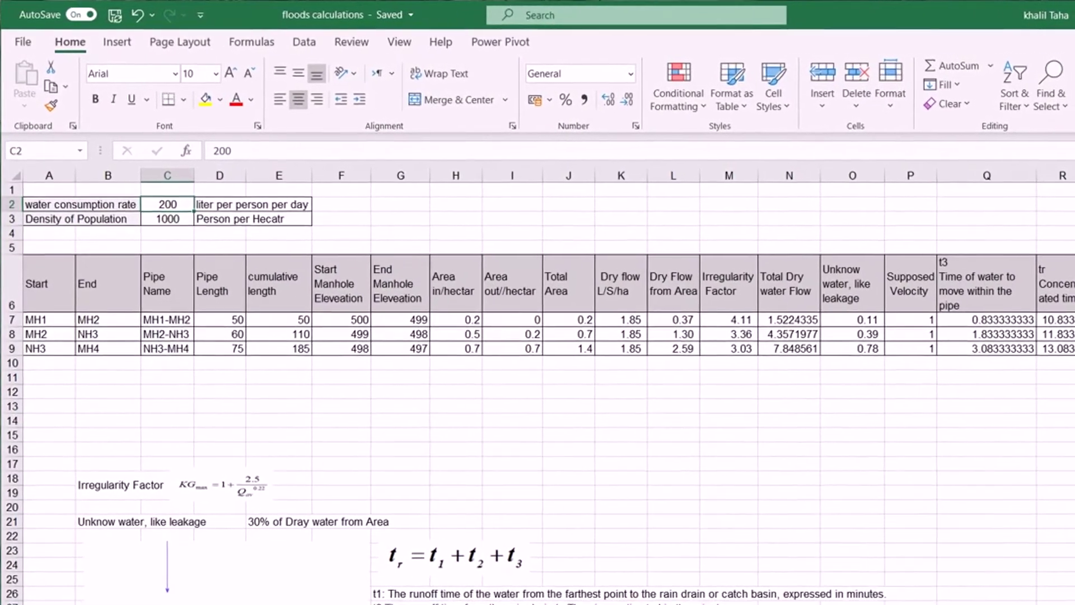
{"action": "left_click", "coordinate": [157, 206]}
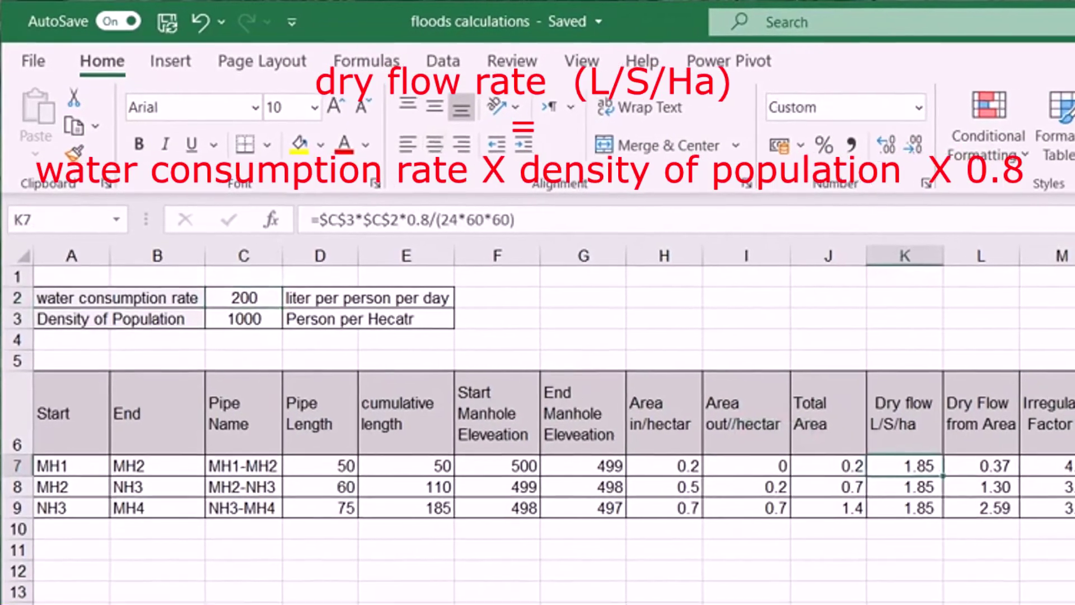
{"action": "double_click", "coordinate": [900, 466]}
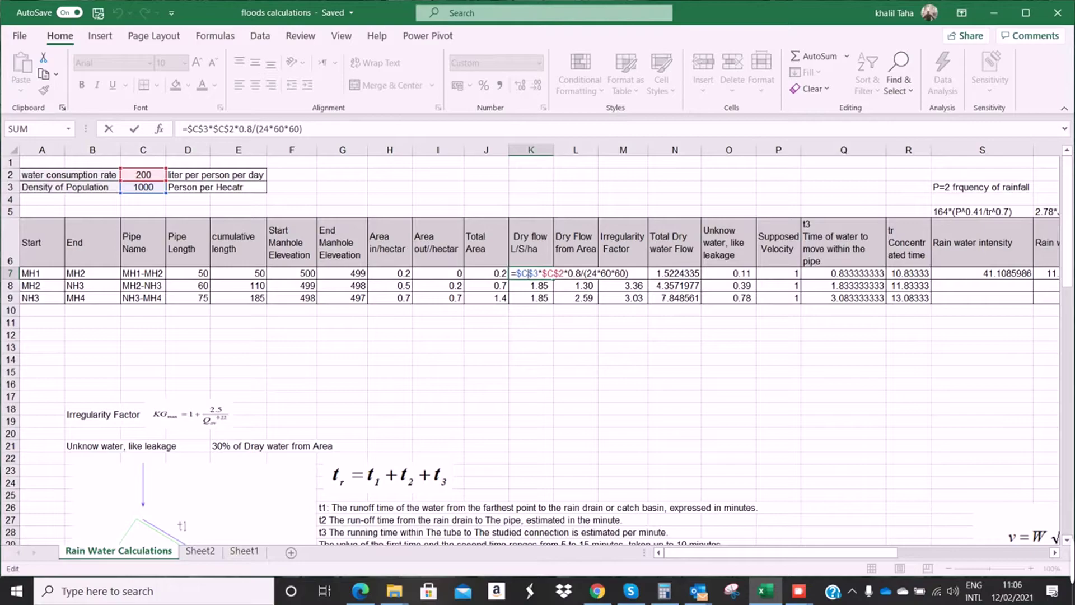
{"action": "key", "text": "Return"}
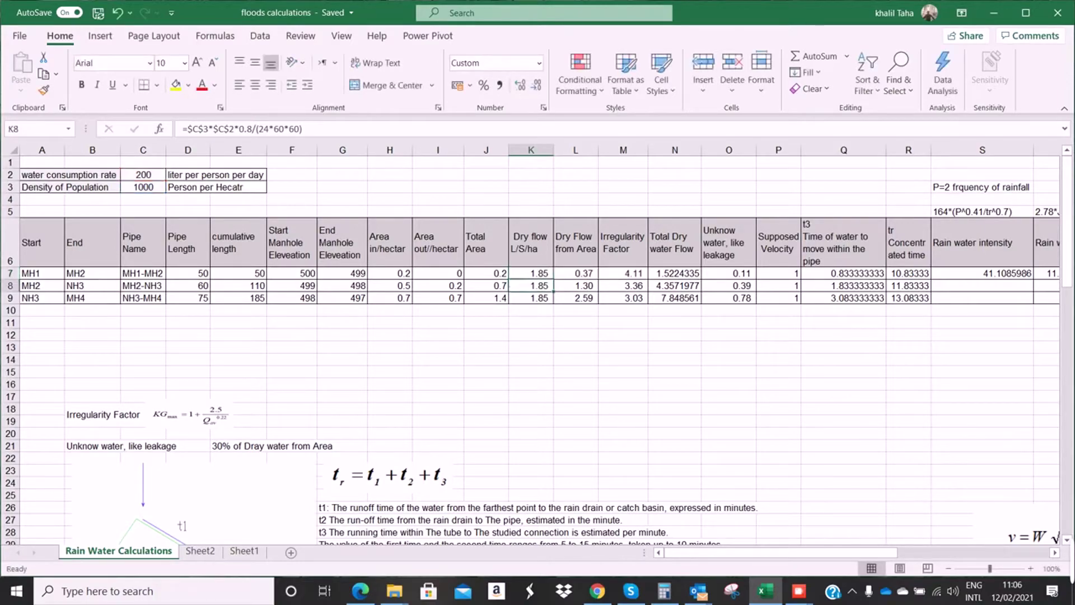
Compare the Dry flow formulas in K7 to K9 and review the population density entry in row 3.
{"action": "left_click_drag", "start_coordinate": [531, 274], "coordinate": [531, 299]}
{"action": "left_click", "coordinate": [531, 274]}
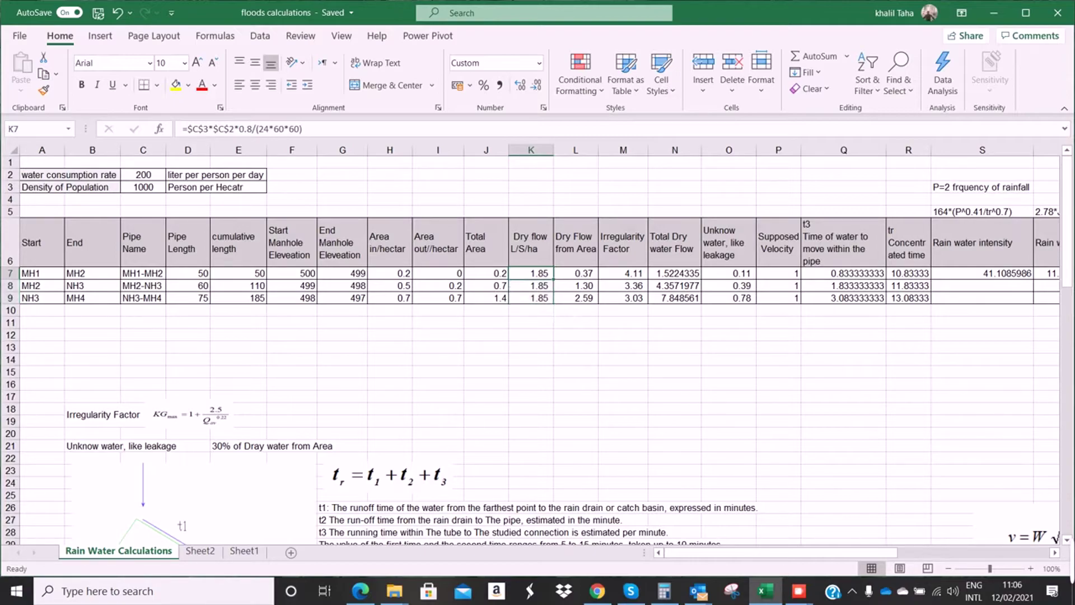
{"action": "key", "text": "Down"}
{"action": "key", "text": "Down"}
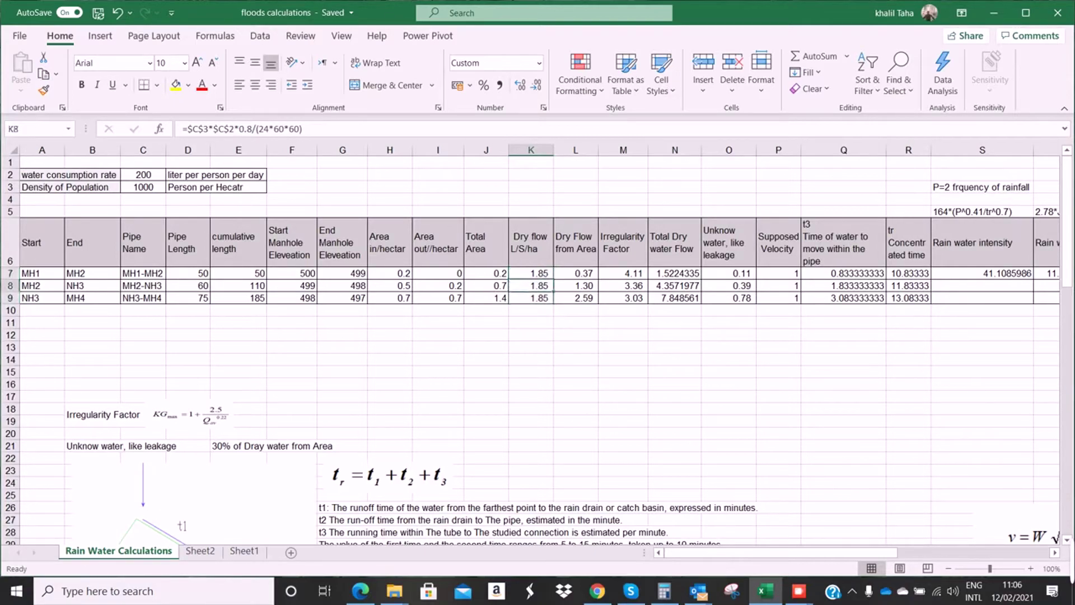
{"action": "scroll", "coordinate": [537, 347], "scroll_direction": "right", "scroll_amount": 2}
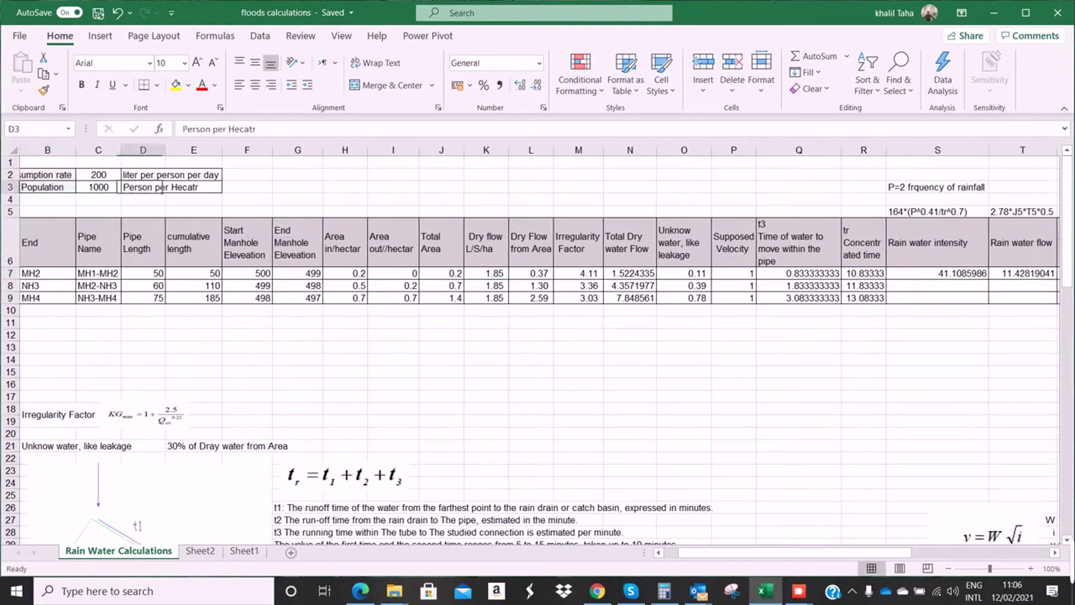
{"action": "left_click", "coordinate": [47, 188]}
{"action": "scroll", "coordinate": [538, 348], "scroll_direction": "right", "scroll_amount": 2}
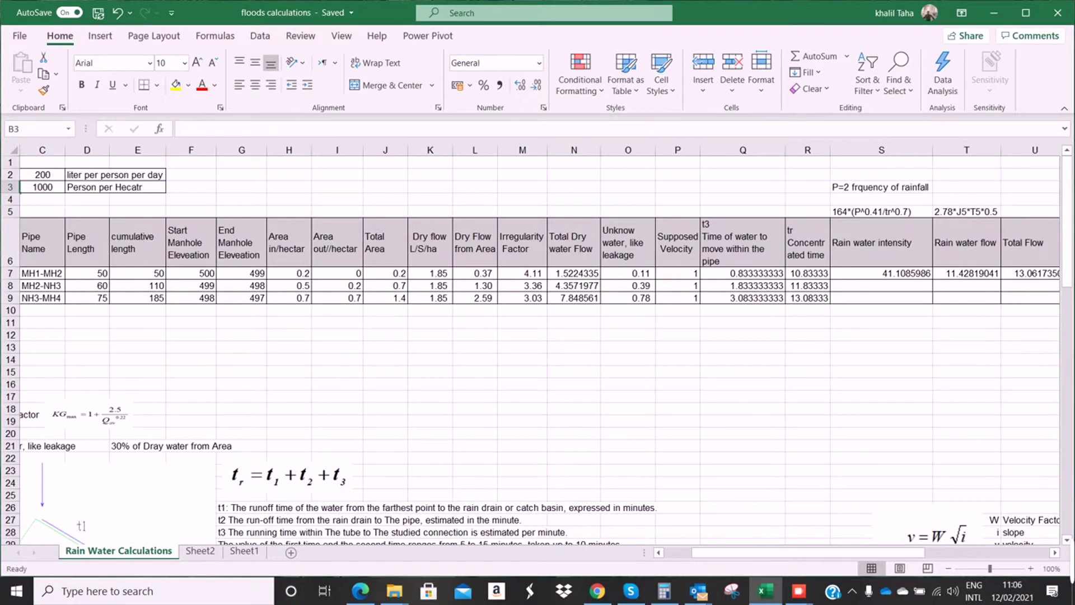
Inspect the Dry Flow from Area formulas for the three pipes in L7 to L9.
{"action": "double_click", "coordinate": [475, 298]}
{"action": "left_click", "coordinate": [474, 273]}
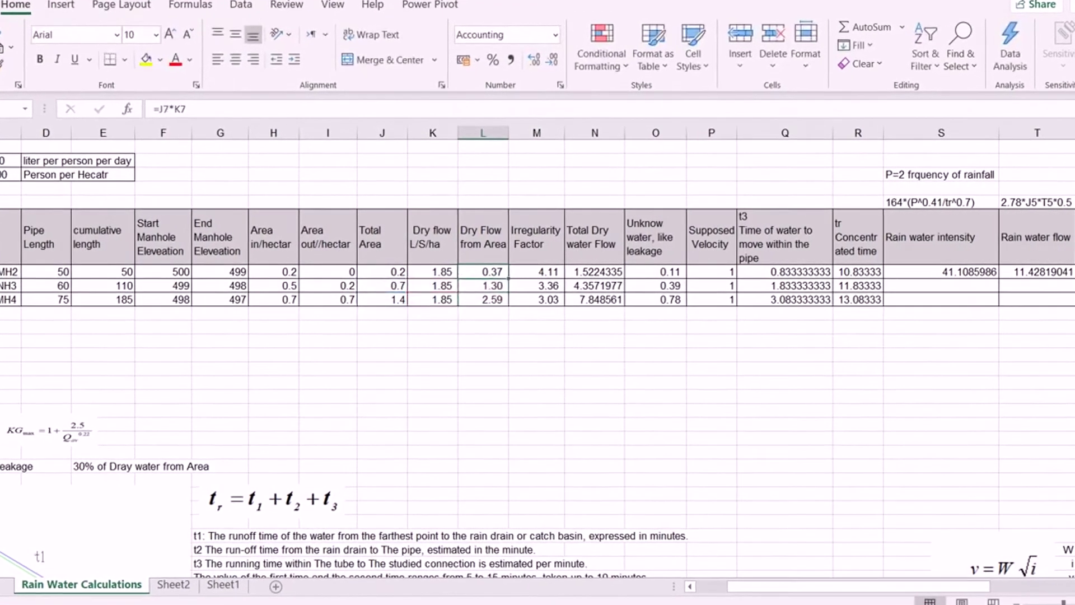
{"action": "double_click", "coordinate": [487, 272]}
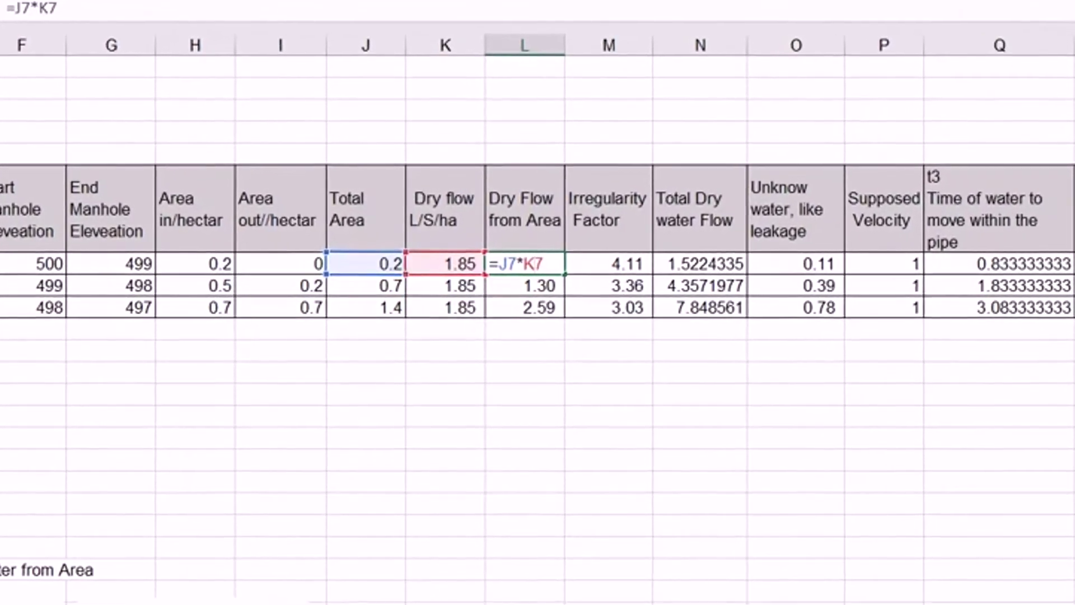
{"action": "key", "text": "ctrl+Return"}
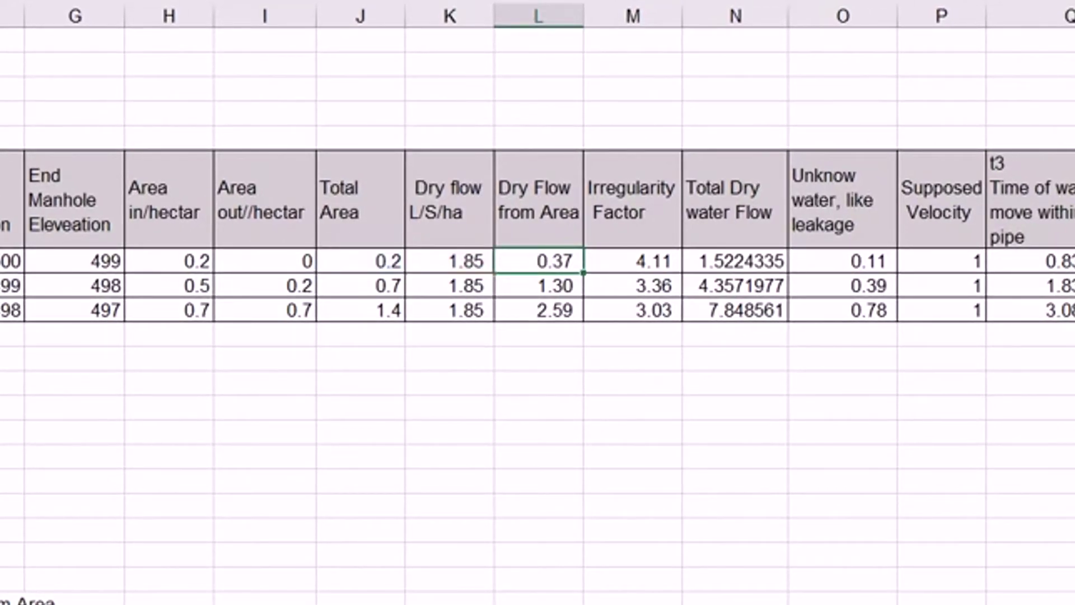
{"action": "double_click", "coordinate": [551, 285]}
{"action": "key", "text": "Escape"}
{"action": "double_click", "coordinate": [550, 310]}
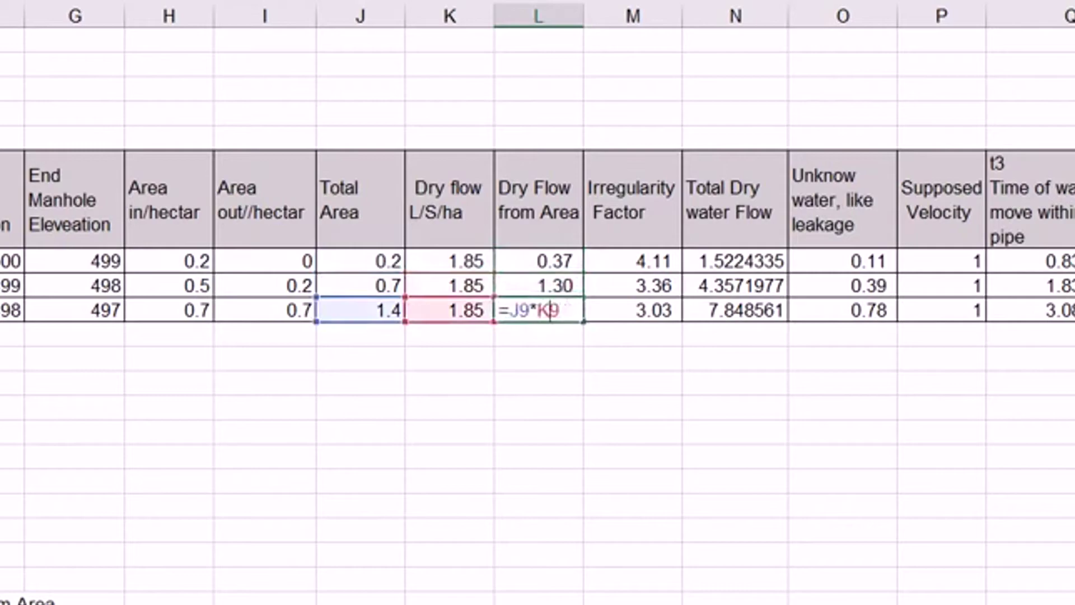
{"action": "key", "text": "ctrl+Return"}
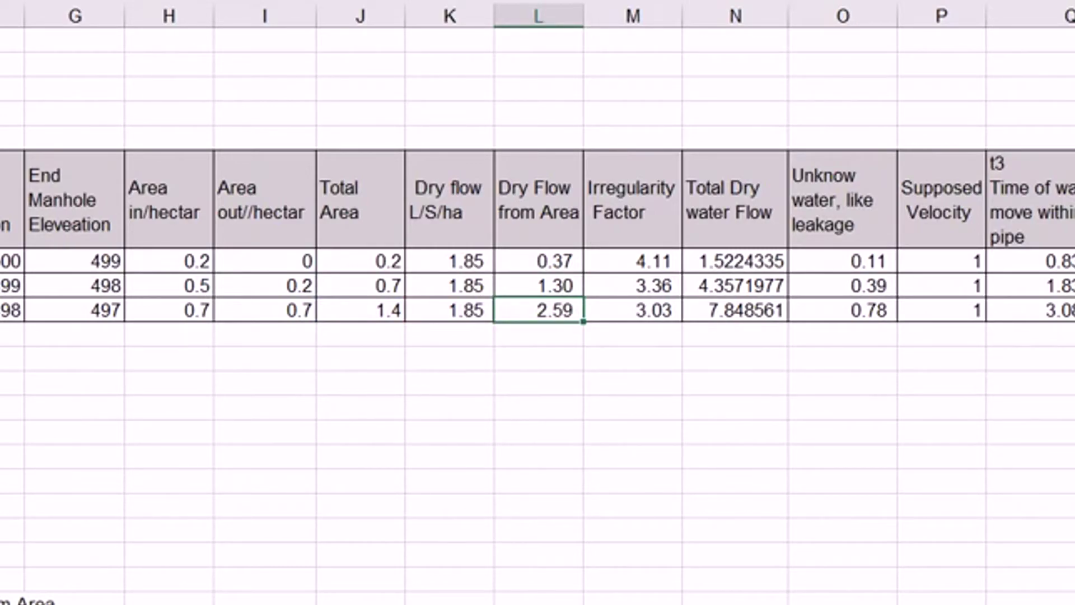
Review the Dry Flow from Area results in L7 to L9 alongside the first pipe's total area in J7.
{"action": "left_click", "coordinate": [539, 261]}
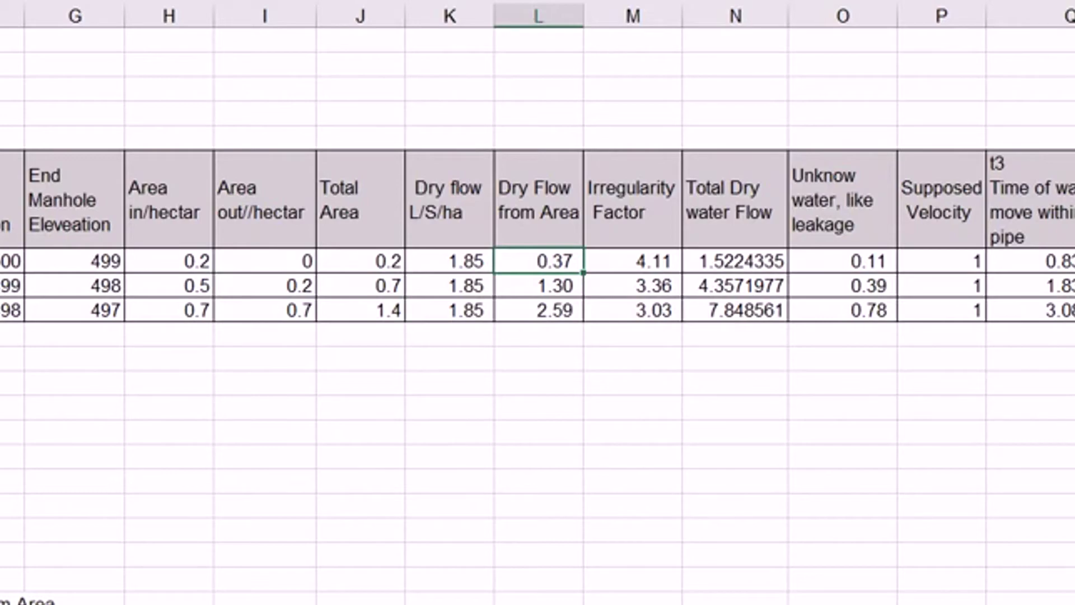
{"action": "left_click", "coordinate": [360, 261]}
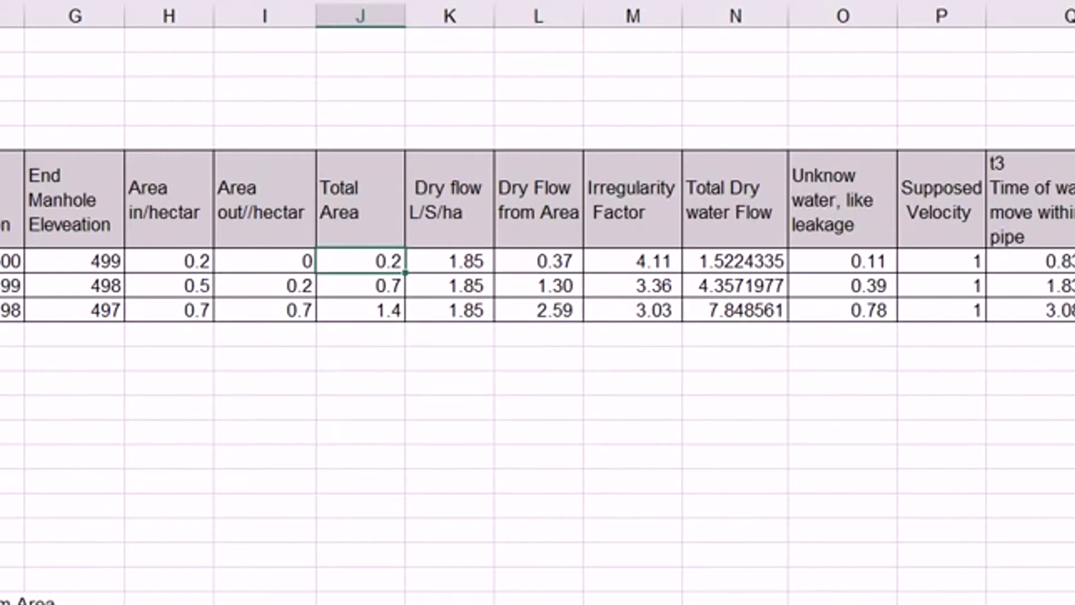
{"action": "left_click", "coordinate": [539, 261]}
{"action": "left_click", "coordinate": [539, 286]}
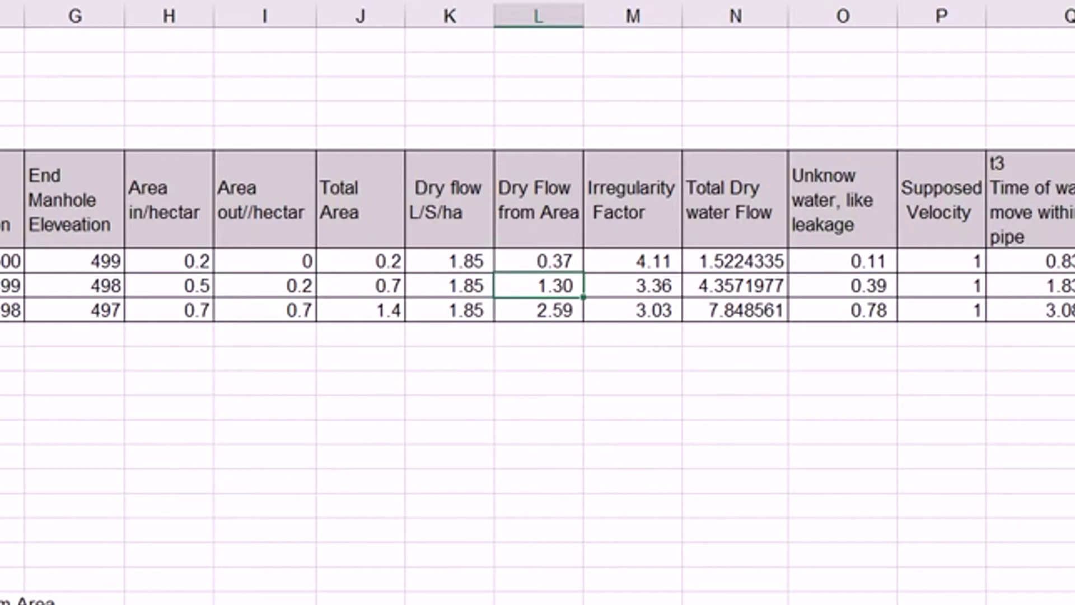
{"action": "left_click", "coordinate": [539, 311]}
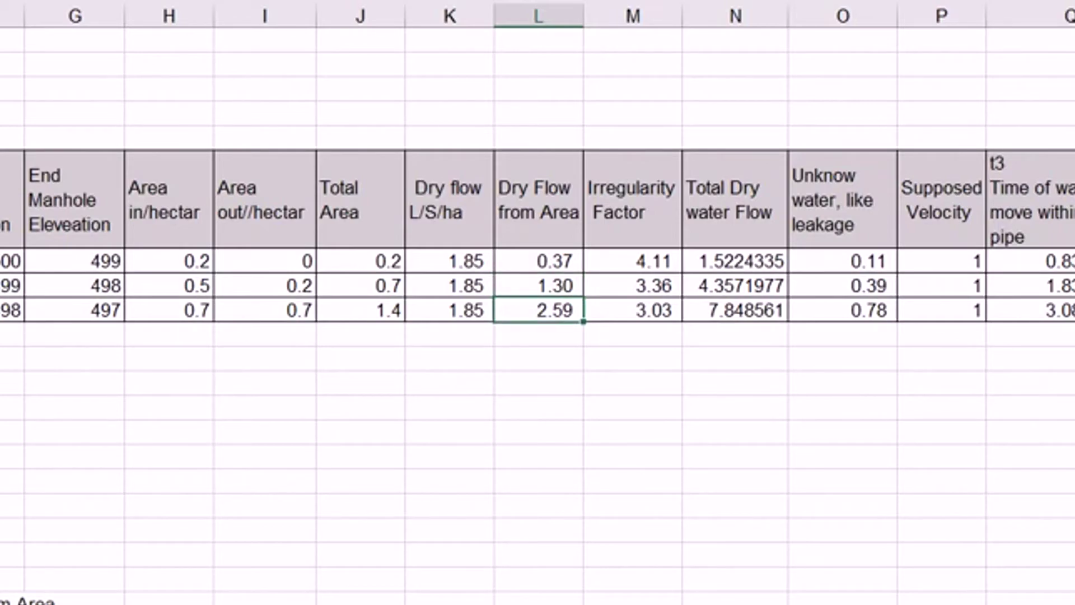
Trace the third pipe's flow through its Total Area formula in J9 and its Dry Flow from Area formula in L9.
{"action": "double_click", "coordinate": [361, 311]}
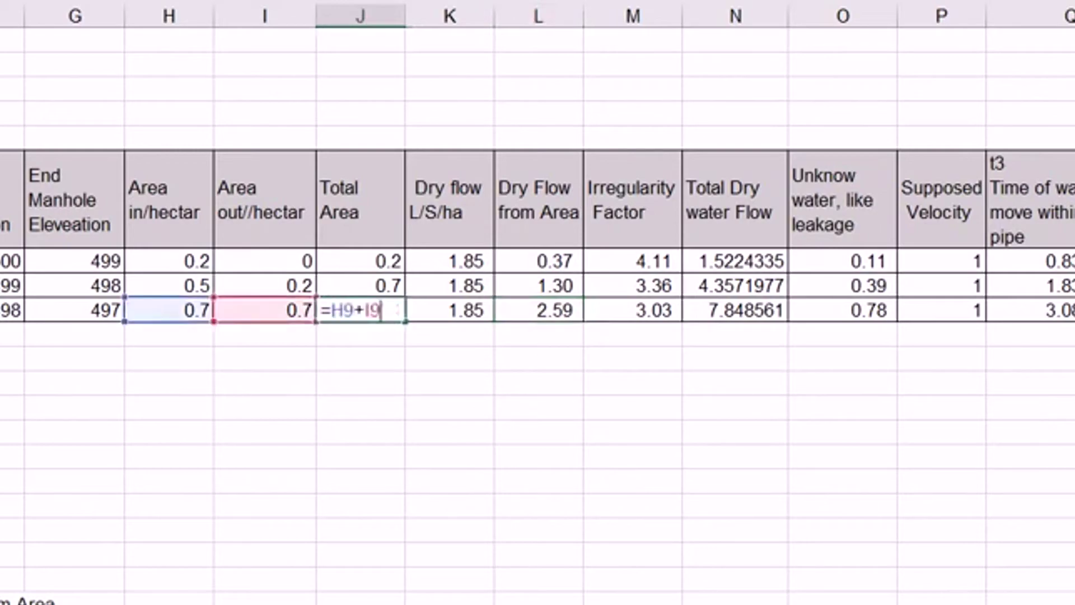
{"action": "key", "text": "Escape"}
{"action": "double_click", "coordinate": [539, 311]}
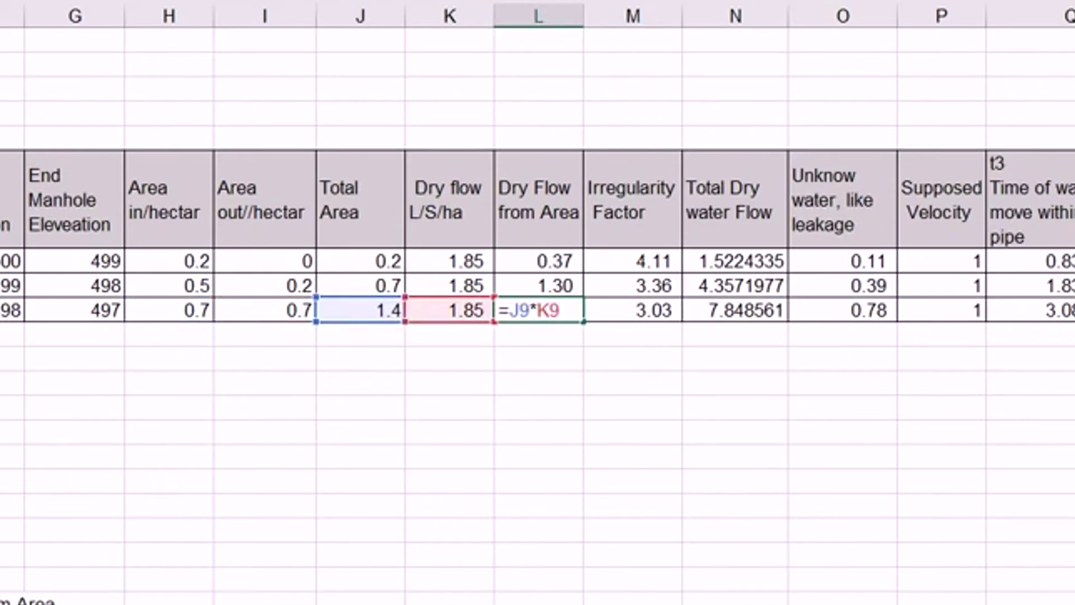
{"action": "key", "text": "Escape"}
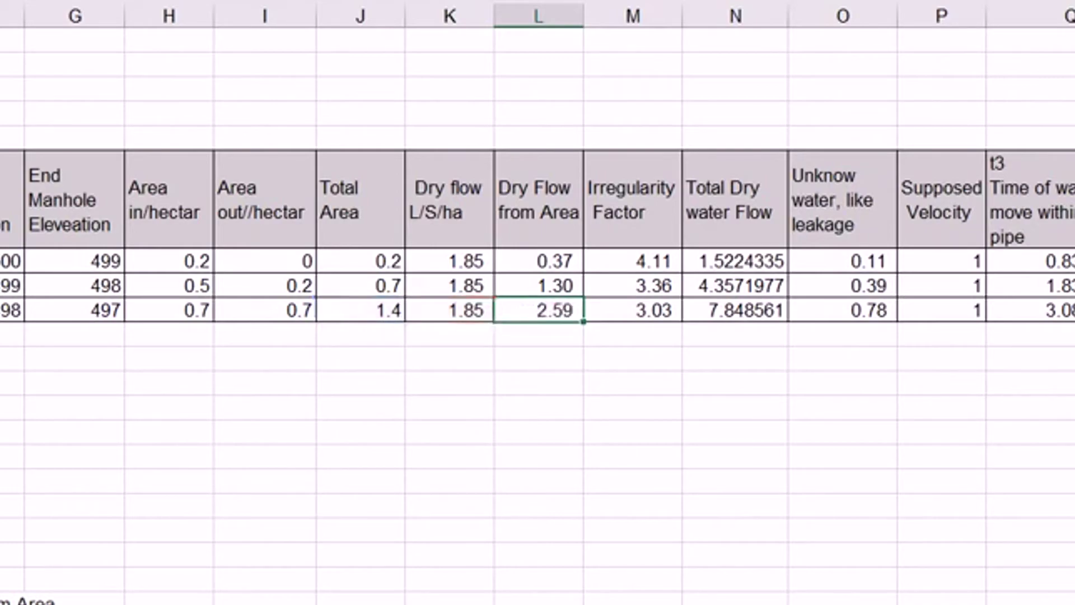
Review the Irregularity Factor cells M7 to M9 for the three pipes.
{"action": "left_click", "coordinate": [633, 310]}
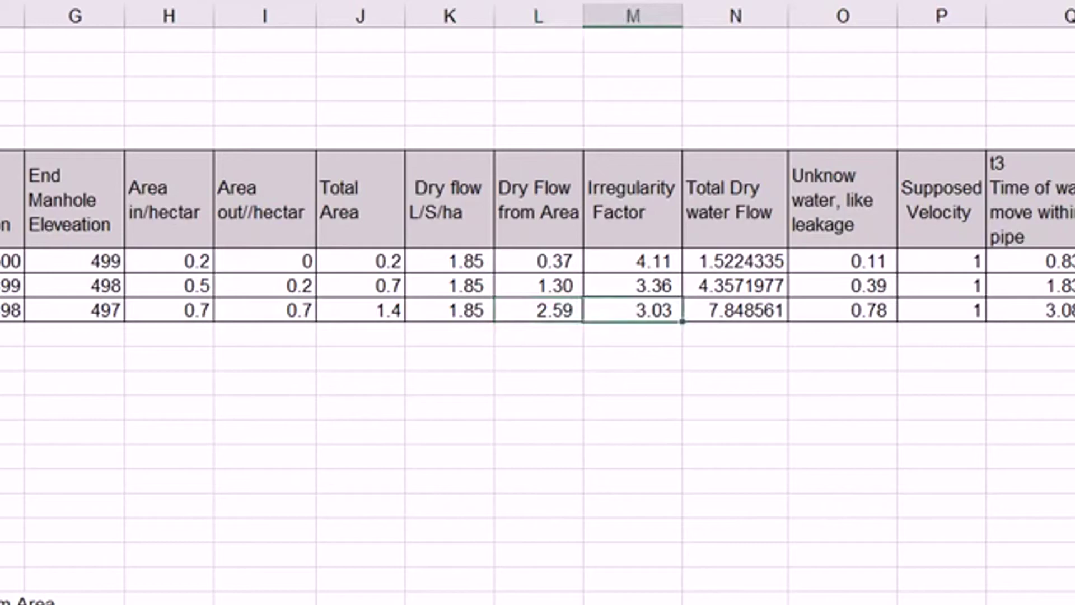
{"action": "left_click", "coordinate": [632, 261]}
{"action": "left_click_drag", "start_coordinate": [633, 310], "coordinate": [633, 262]}
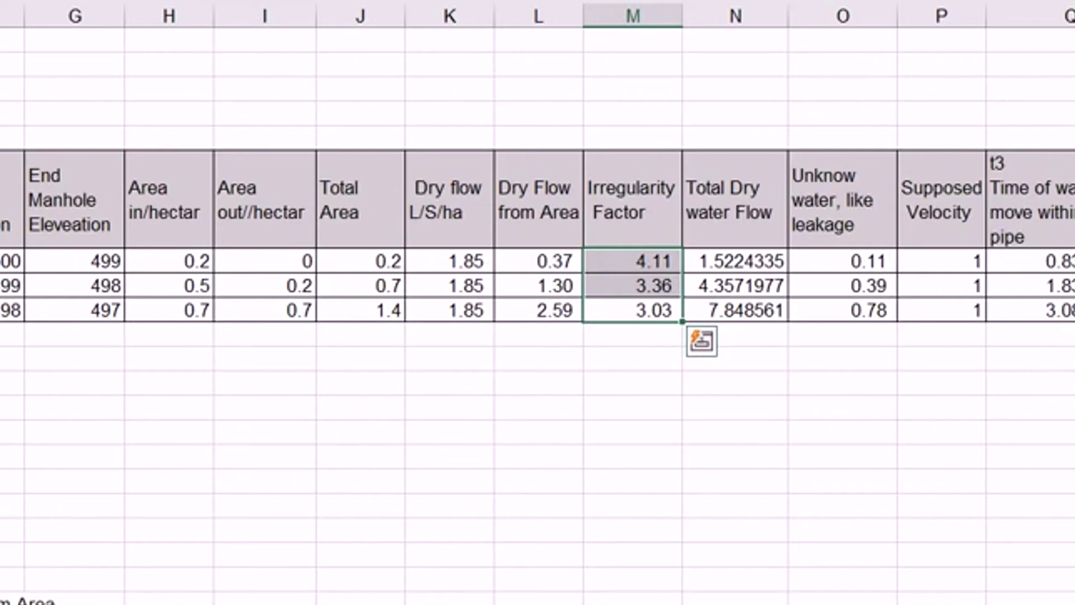
{"action": "left_click", "coordinate": [633, 285]}
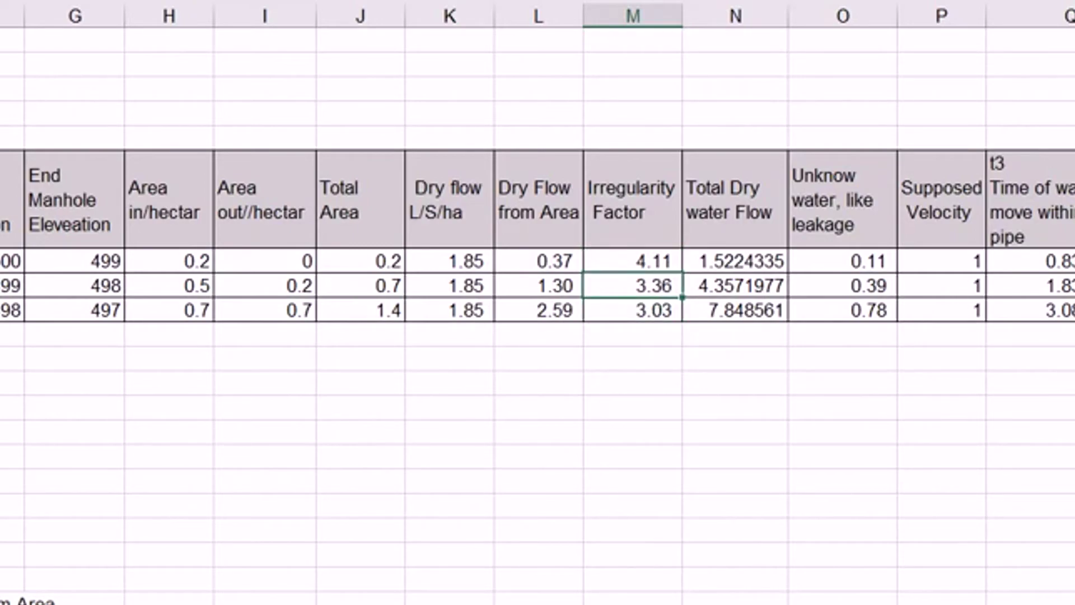
{"action": "left_click", "coordinate": [633, 261]}
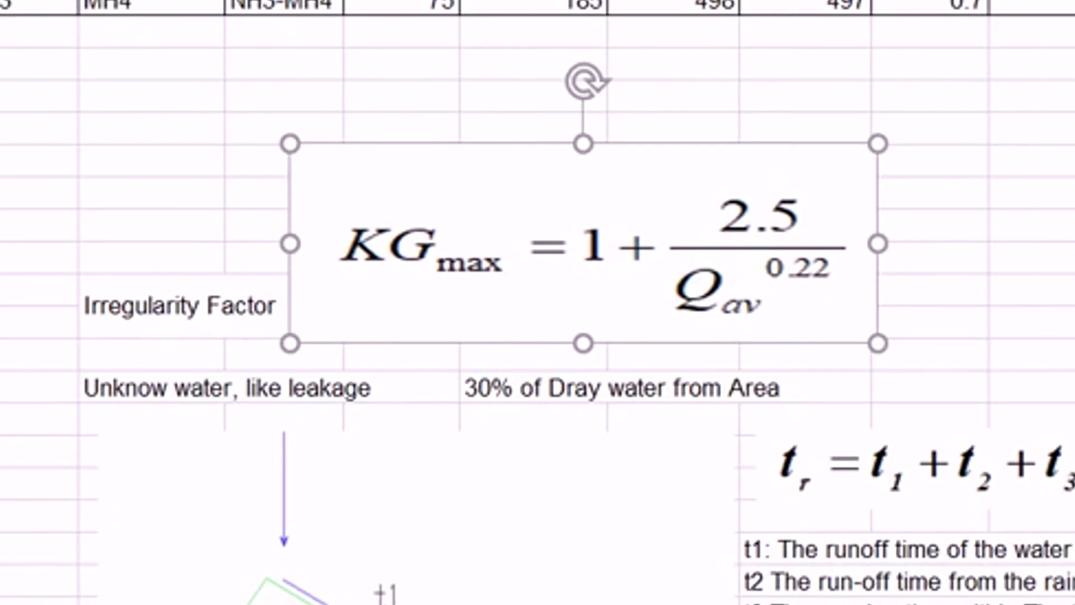
Check the Irregularity Factor formula in M7 against the KGmax equation and fill it down to M9.
{"action": "key", "text": "Escape"}
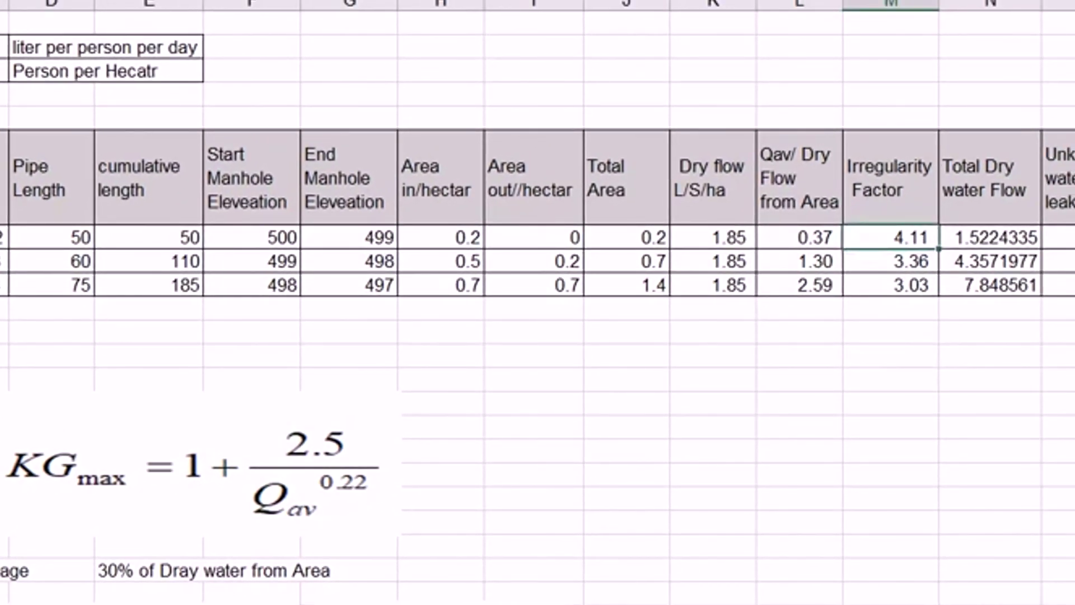
{"action": "key", "text": "F2"}
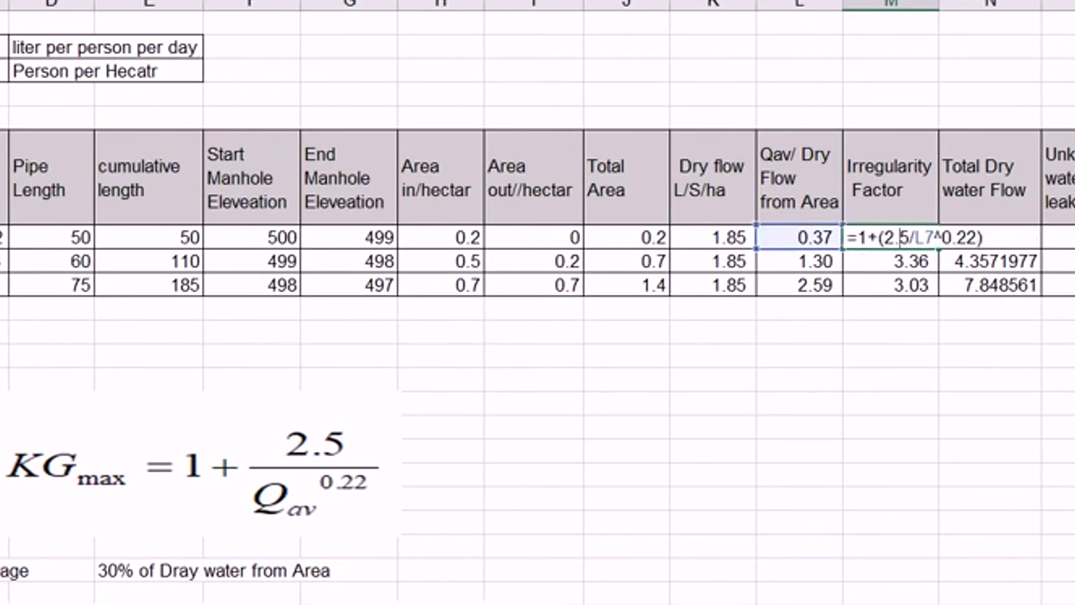
{"action": "key", "text": "Escape"}
{"action": "left_click_drag", "start_coordinate": [939, 249], "coordinate": [940, 291]}
Inspect the Total Dry water Flow formula in N7.
{"action": "left_click", "coordinate": [991, 238]}
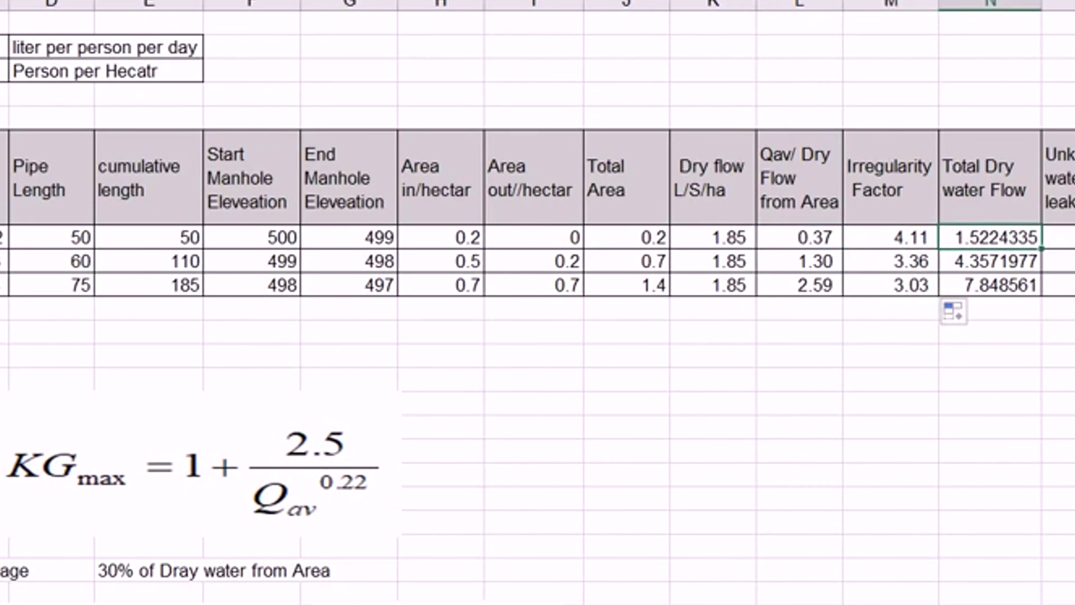
{"action": "key", "text": "F2"}
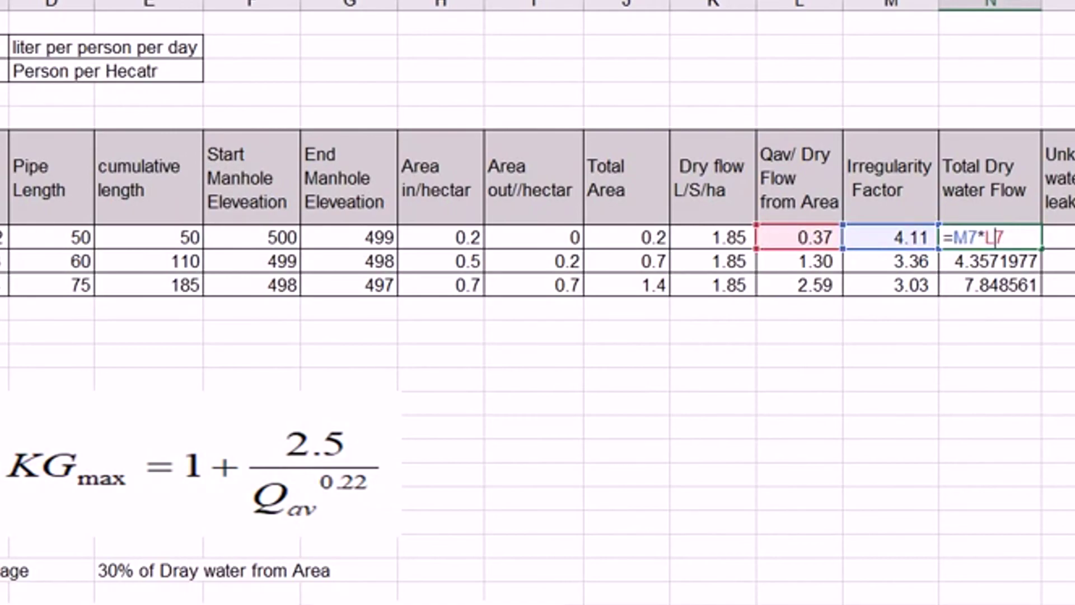
{"action": "key", "text": "Escape"}
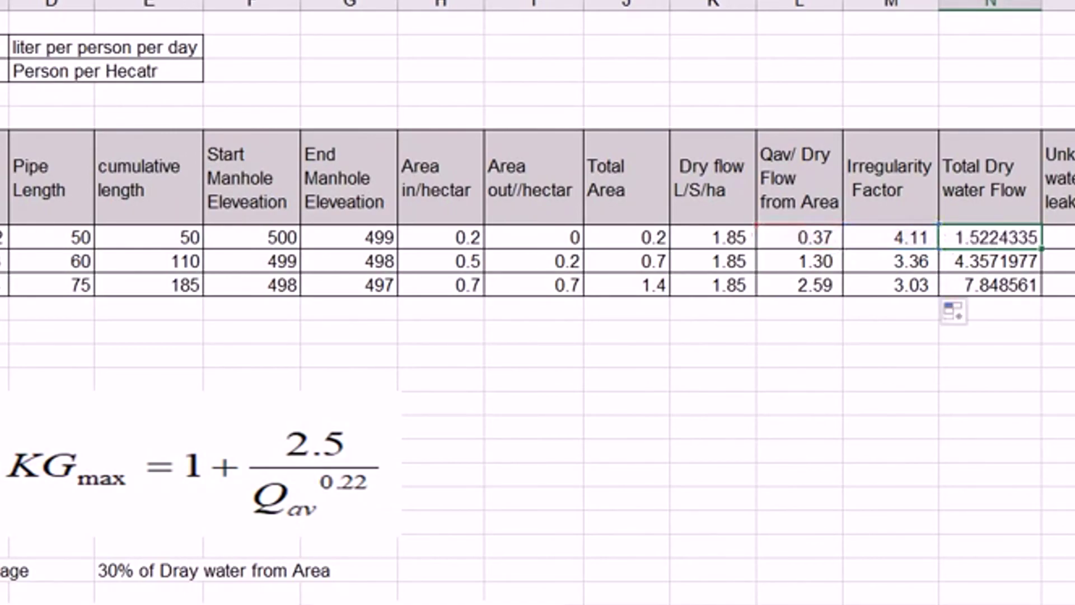
Inspect the unknown water (leakage) formula in O7 and its reference to the dry flow from area.
{"action": "key", "text": "Right"}
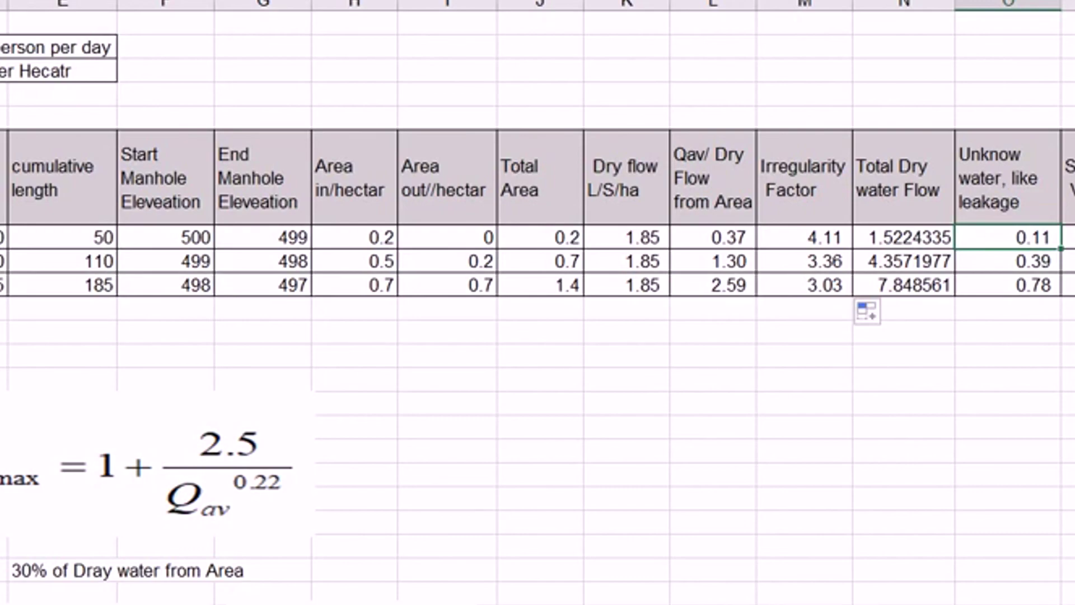
{"action": "double_click", "coordinate": [1012, 238]}
{"action": "left_click_drag", "start_coordinate": [1012, 238], "coordinate": [1024, 237]}
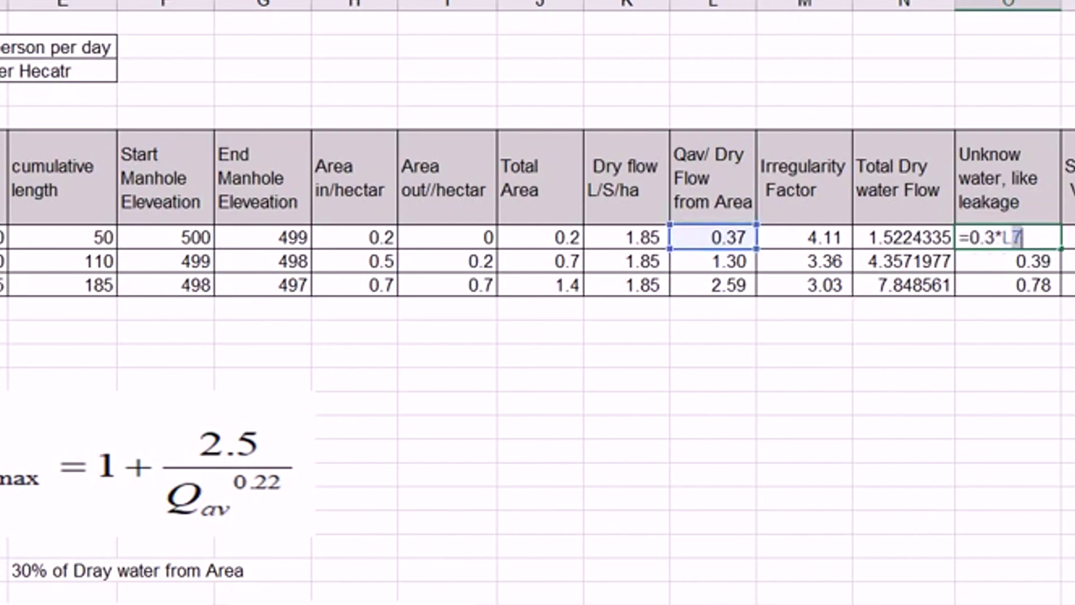
{"action": "key", "text": "ctrl+Return"}
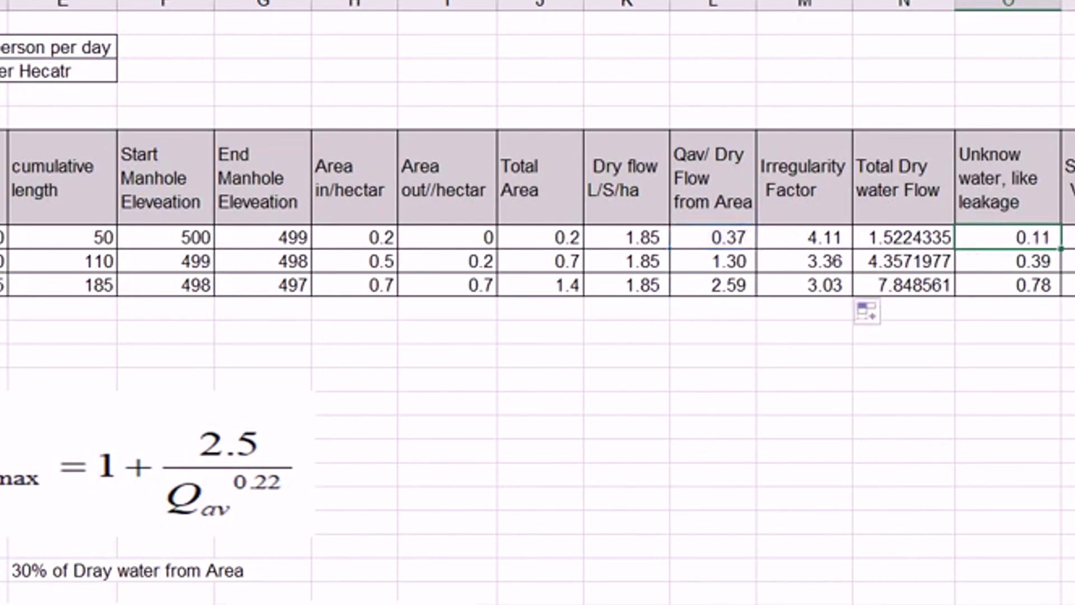